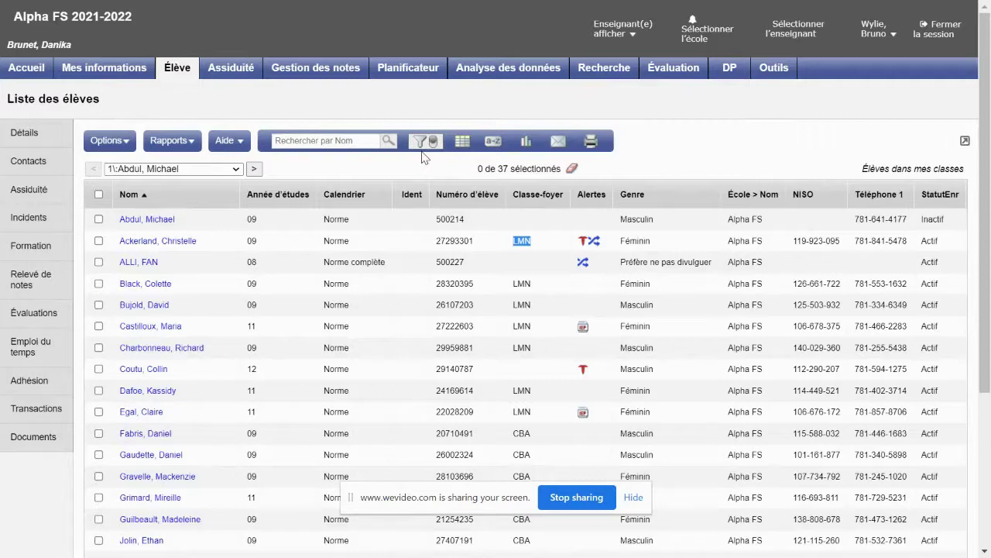
In the student list's filter manager, delete the Élèves primaires filter and move Élèves dans mes classes-foyers to first place.
left_click(419, 142)
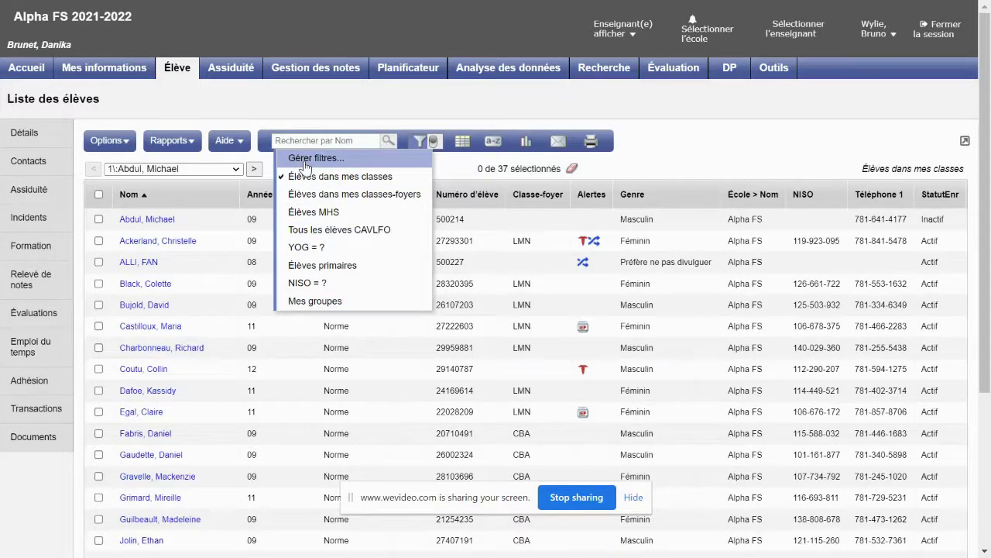
left_click(305, 159)
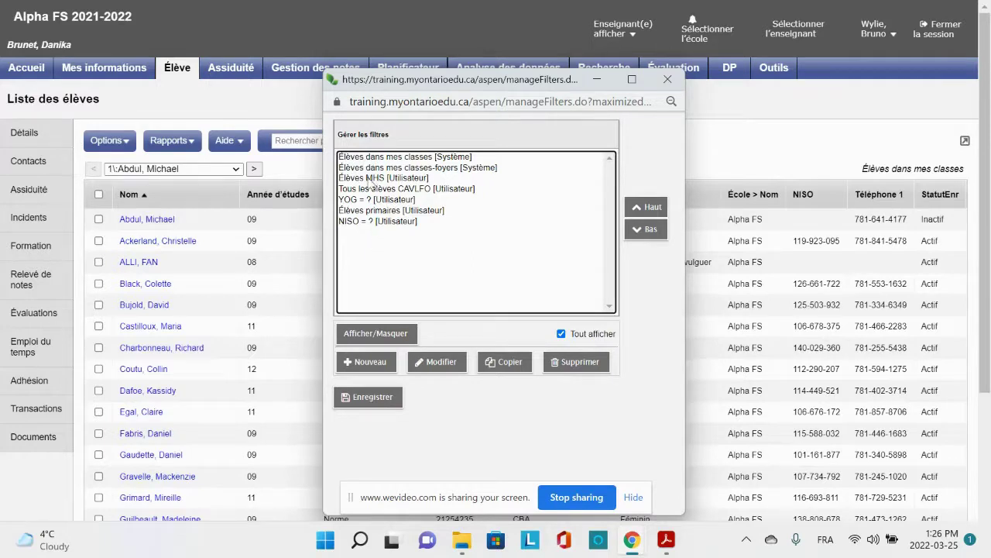
left_click(424, 215)
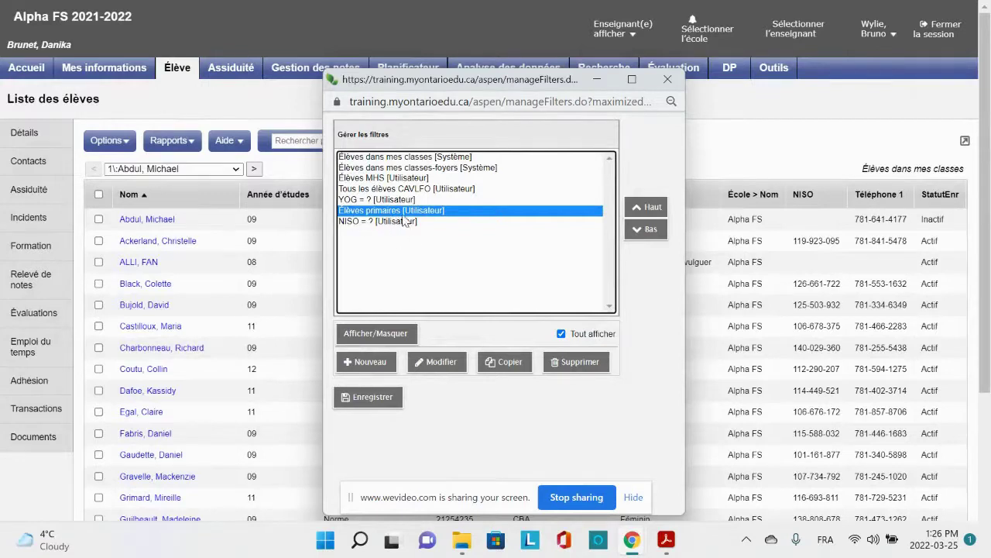
left_click(580, 361)
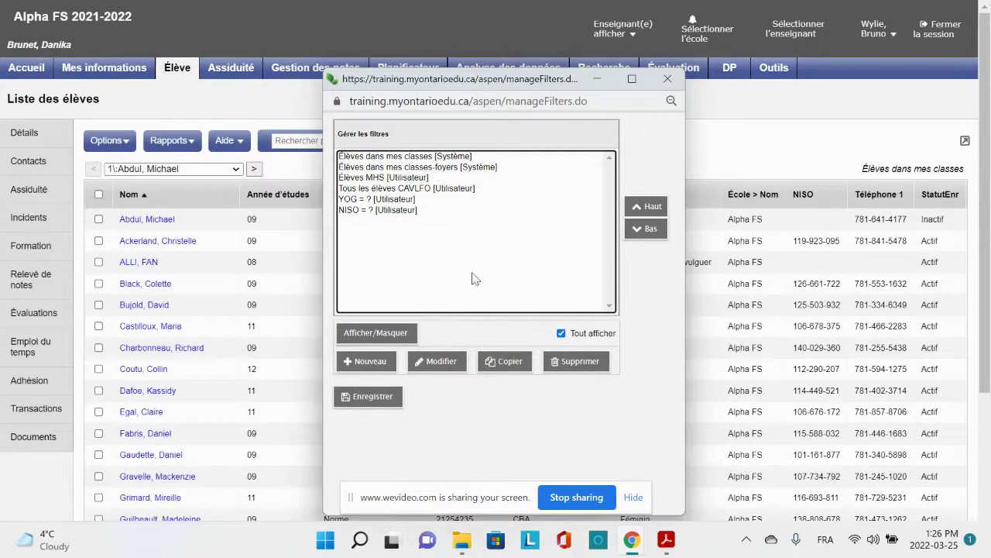
left_click(477, 169)
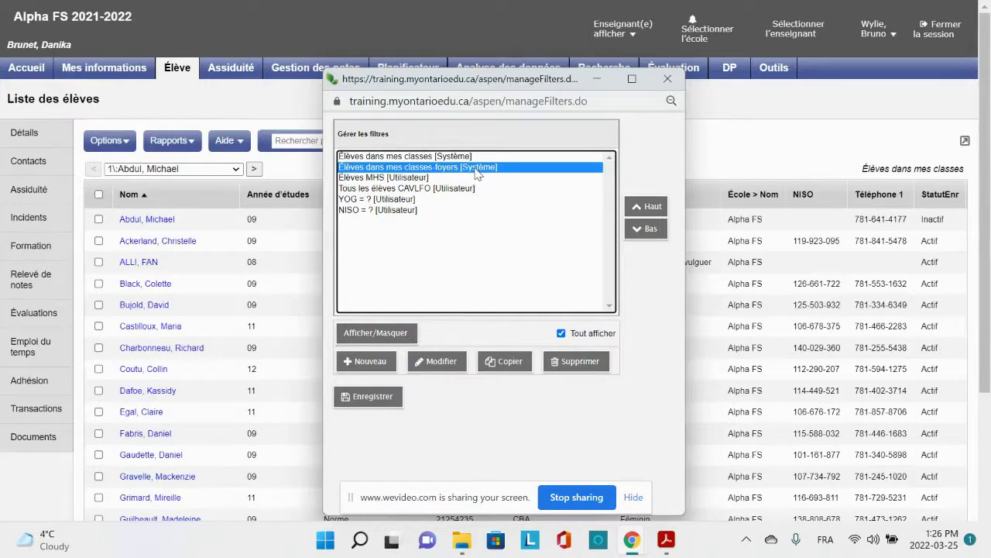
left_click(639, 209)
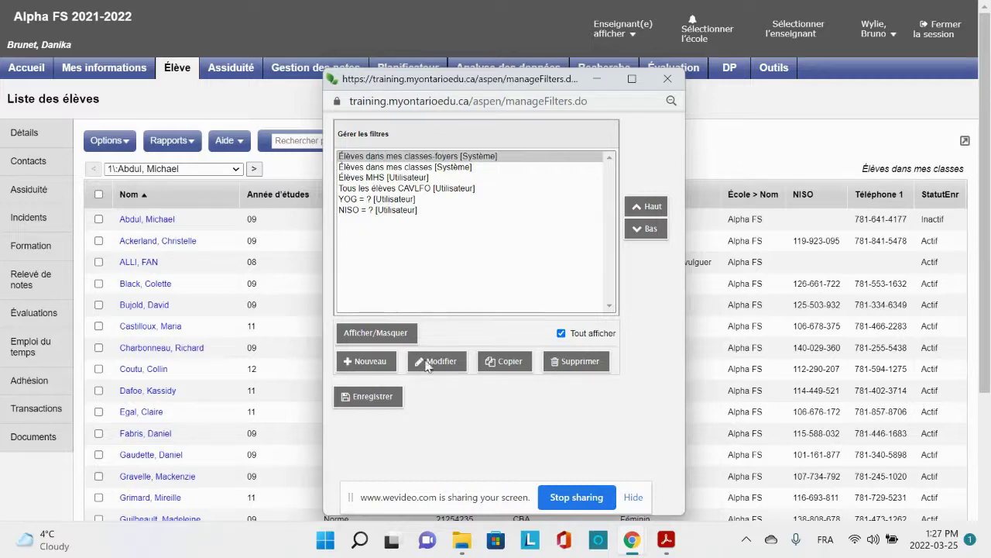
Add a new filter based on the saved query élèves partagés and save the filter list.
left_click(365, 364)
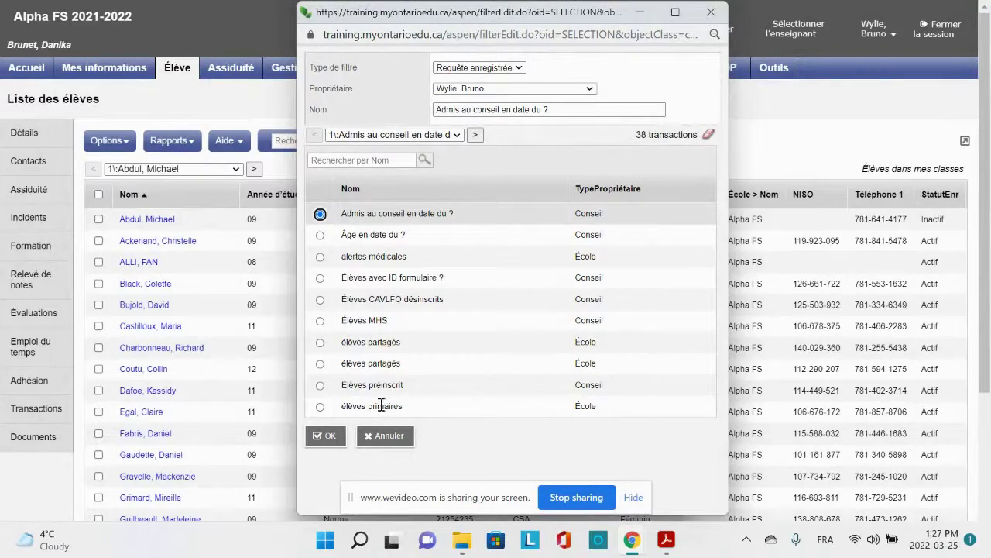
left_click(320, 364)
left_click(324, 441)
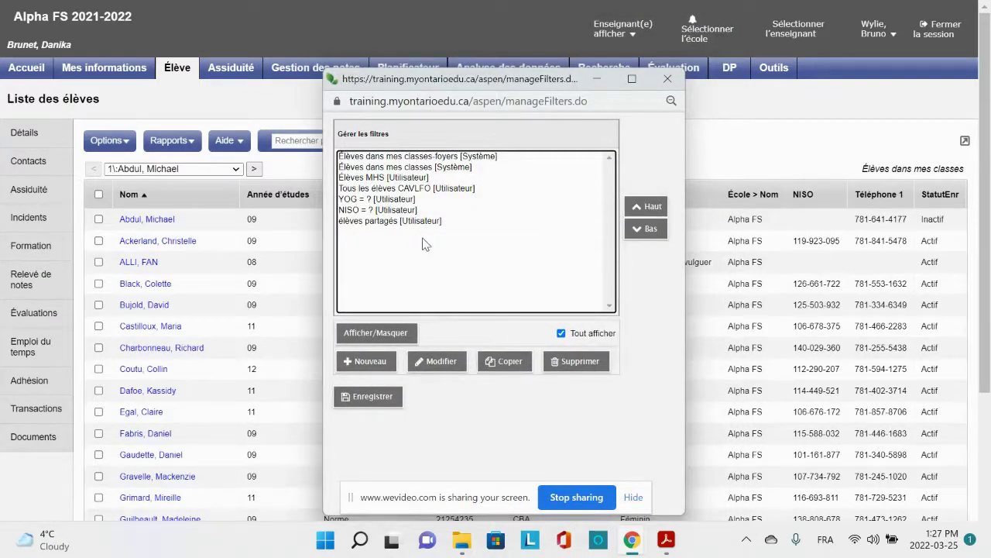
left_click(372, 397)
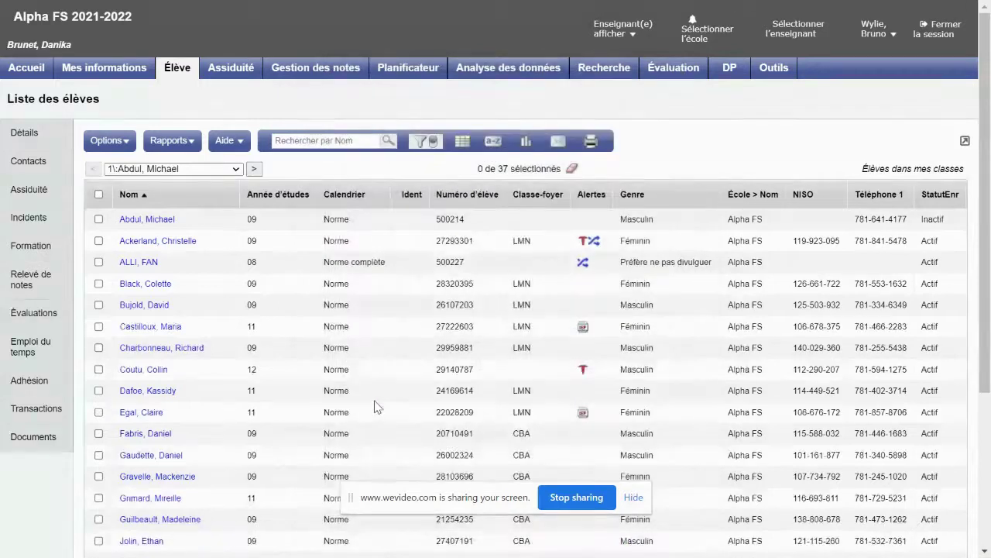
Filter the student list by Élèves dans mes classes-foyers.
left_click(424, 144)
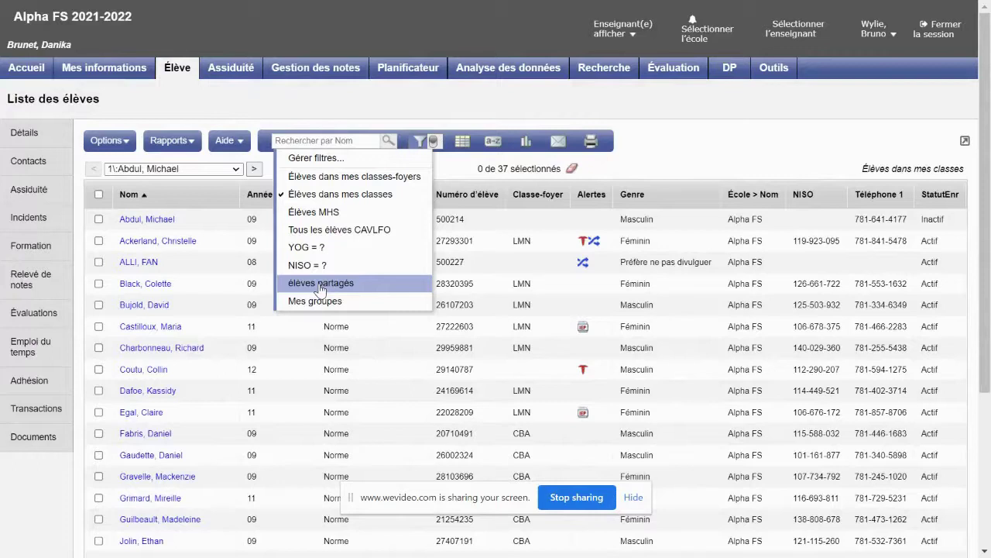
left_click(341, 176)
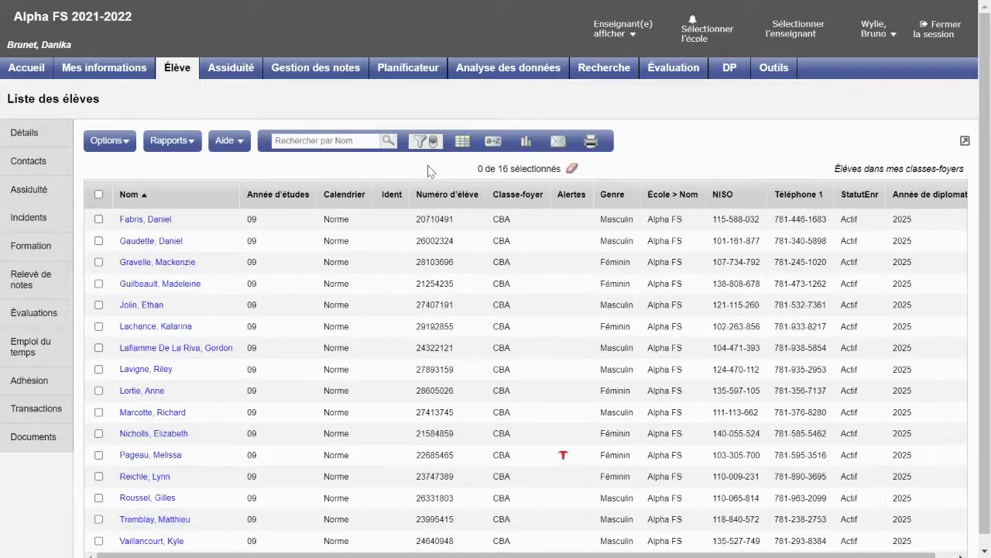
left_click(422, 142)
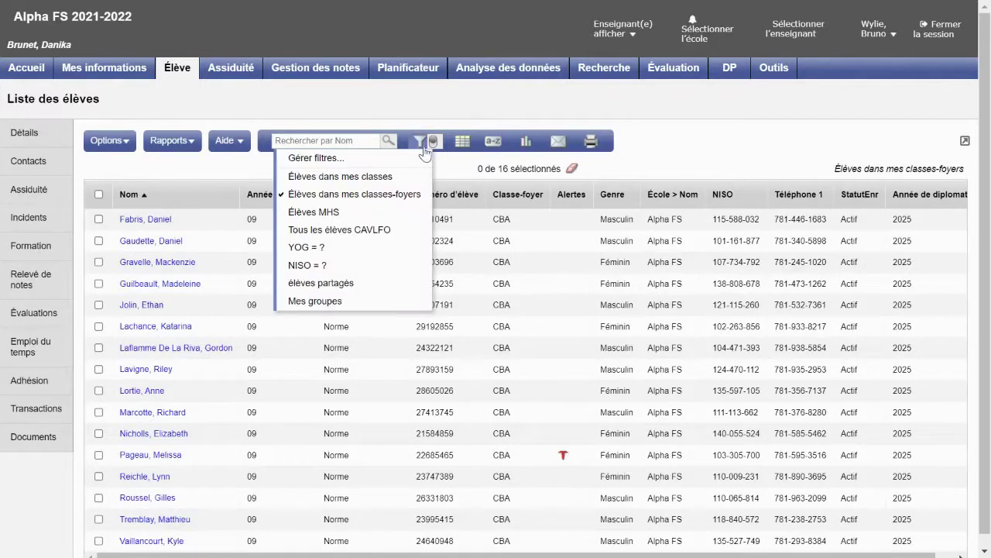
left_click(398, 198)
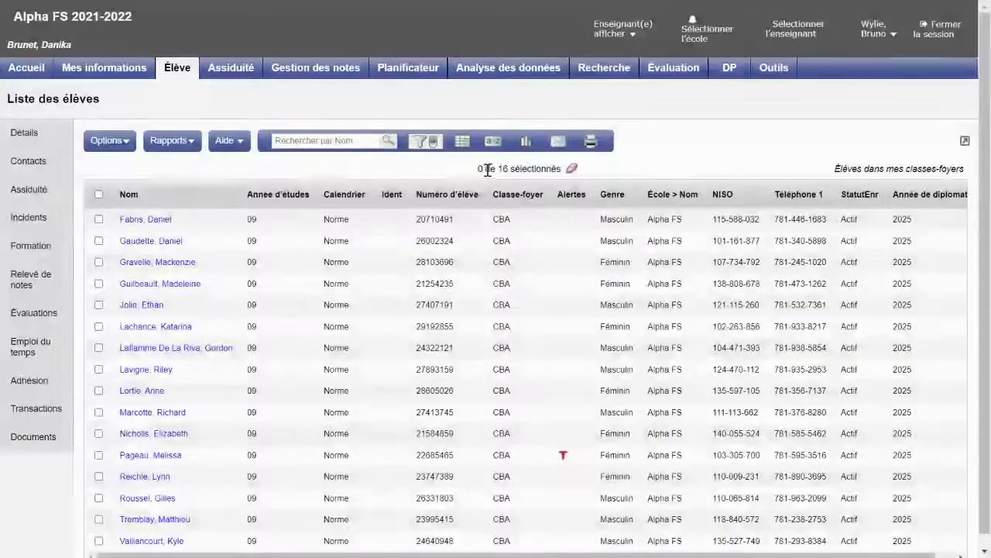
Switch the student list's filter back to Élèves dans mes classes.
left_click(423, 141)
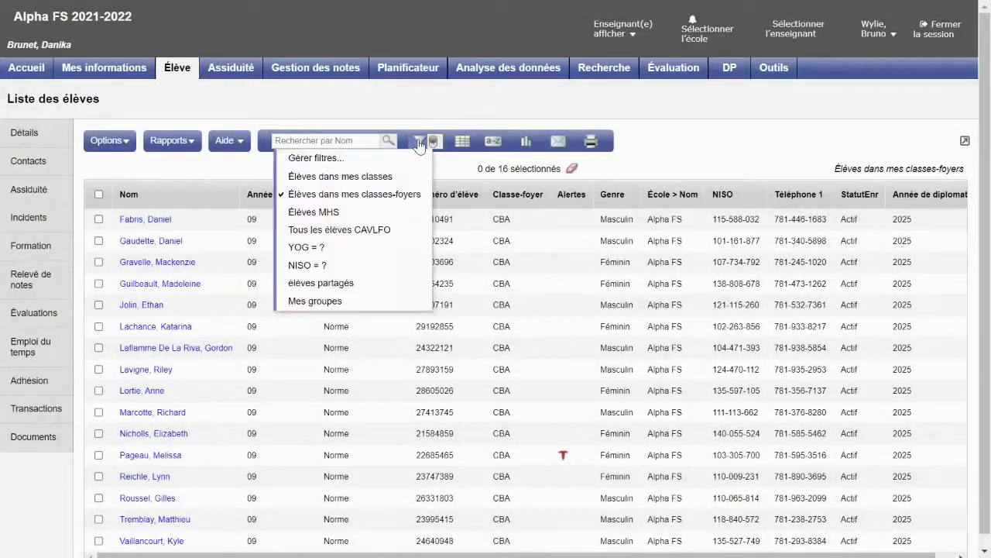
left_click(333, 177)
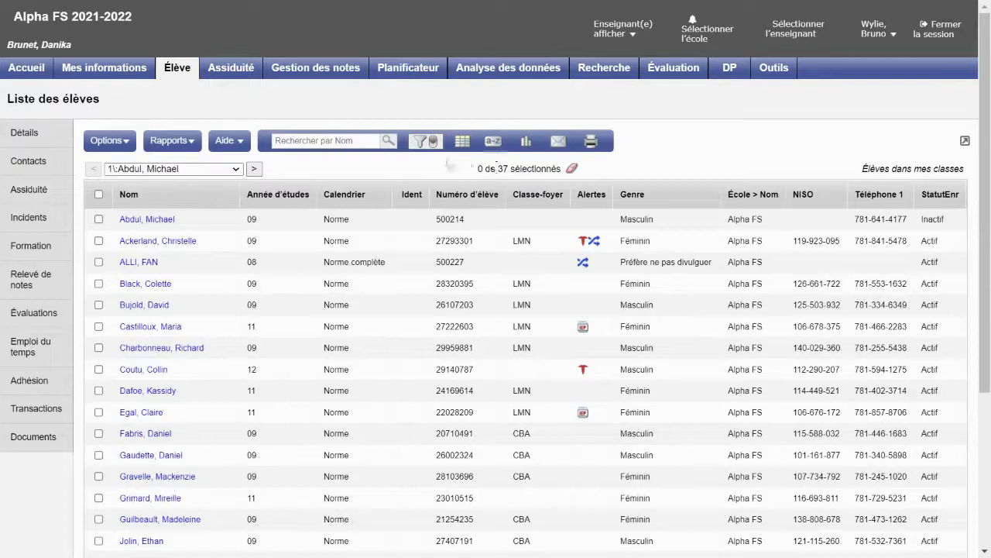
left_click(418, 140)
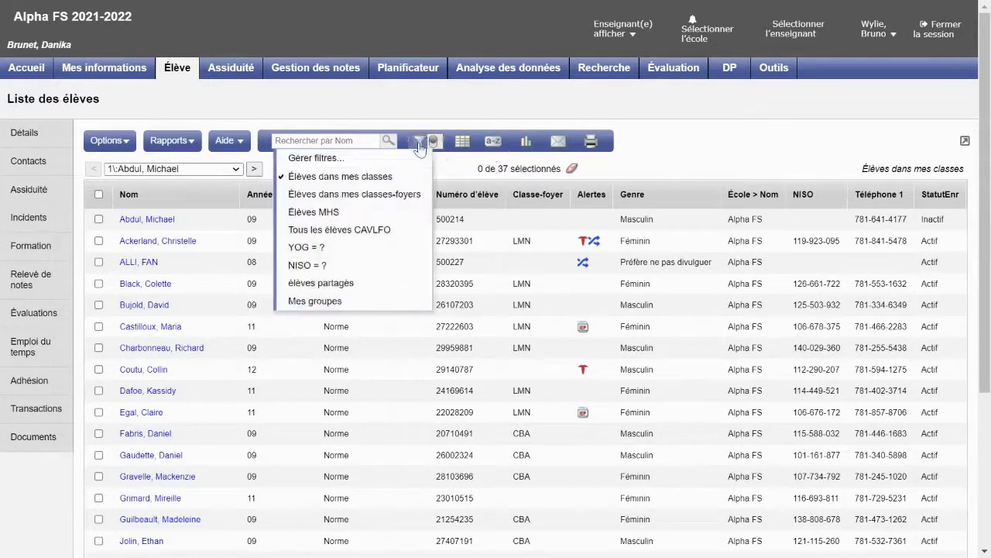
left_click(357, 178)
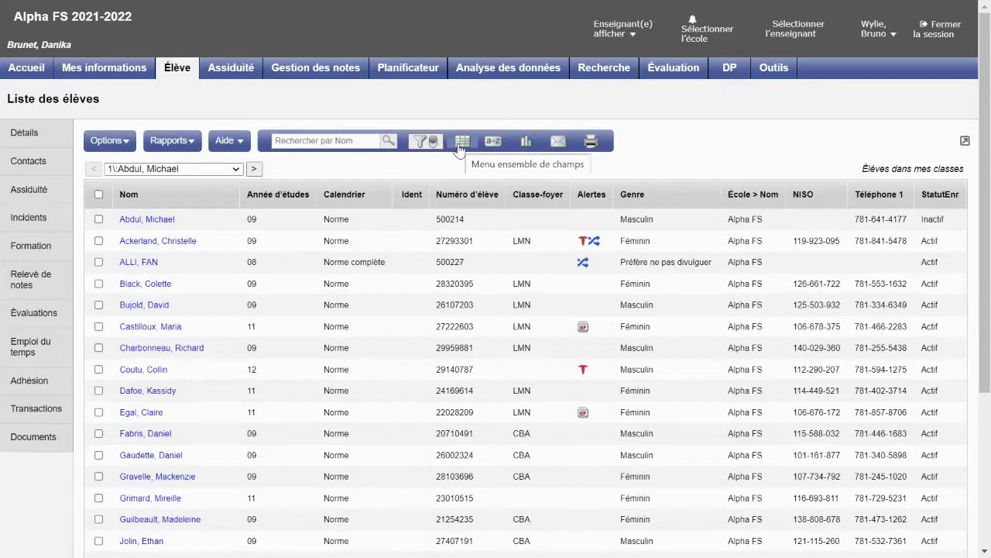
Display the student list with the casier field set, and with the DDN field set sorted by DDN in ascending order.
left_click(461, 143)
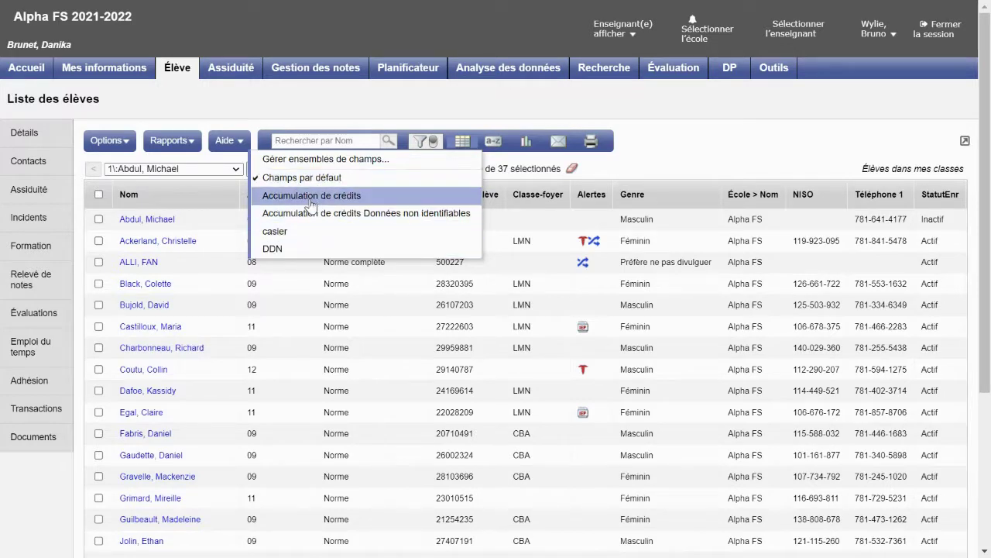
left_click(285, 234)
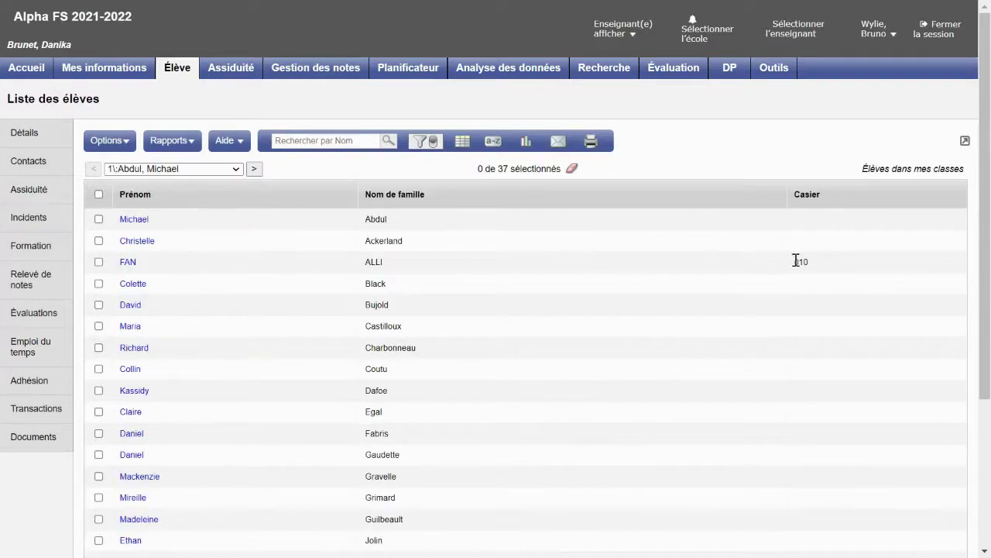
left_click(460, 142)
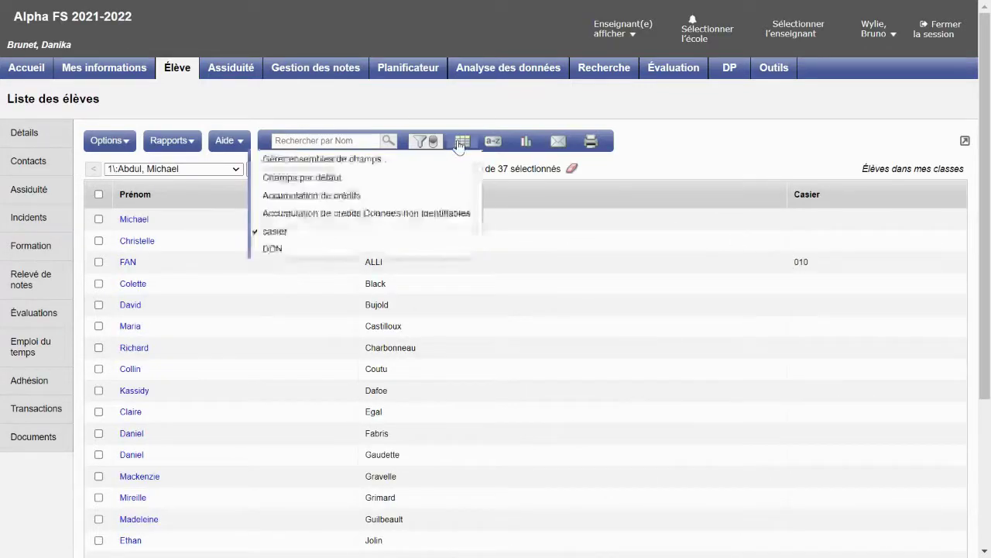
left_click(299, 249)
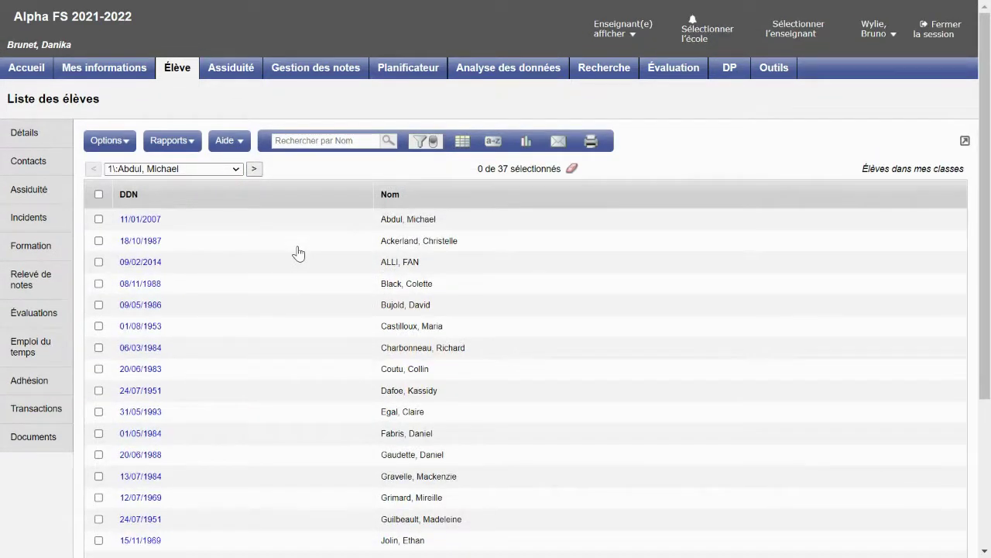
left_click(155, 204)
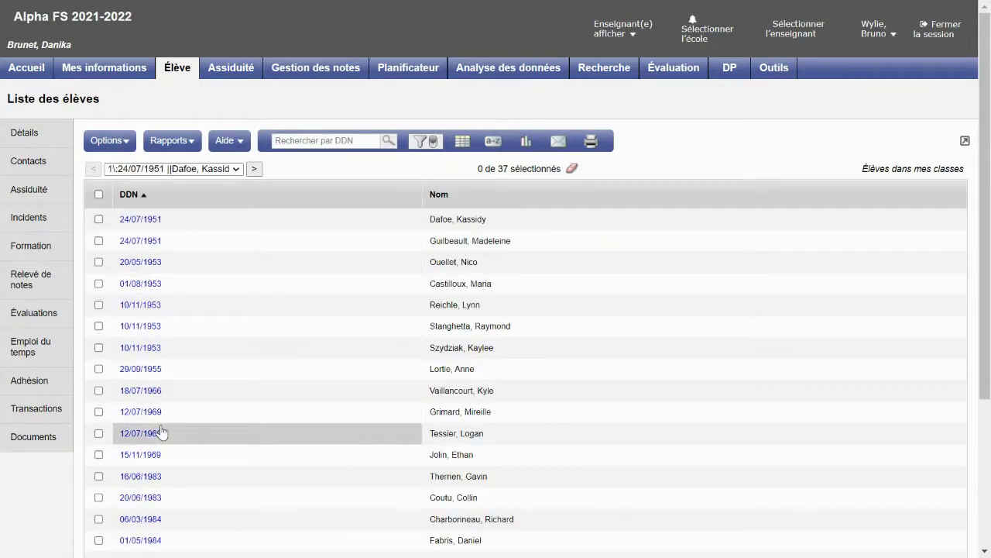
Restore the Champs par défaut field set on the student list.
left_click(460, 145)
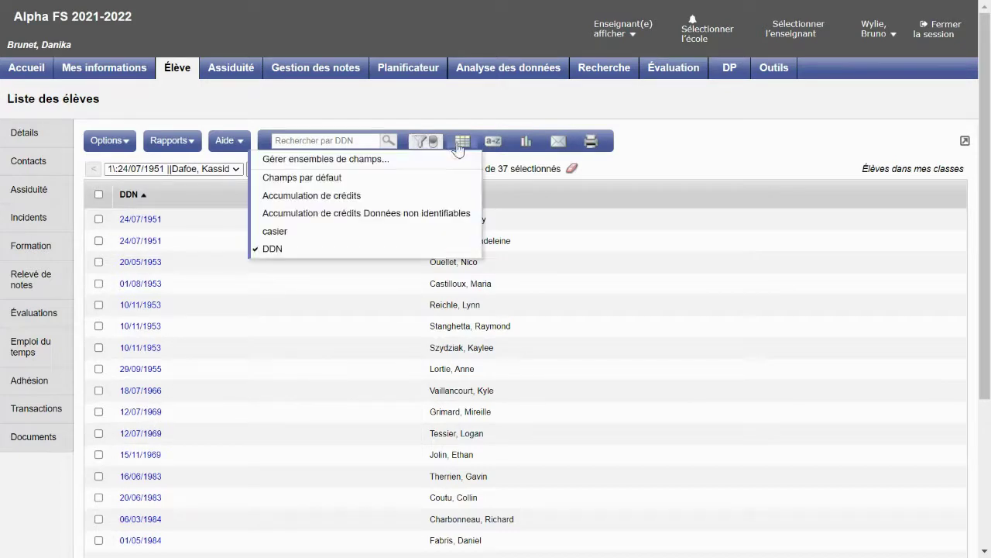
left_click(389, 178)
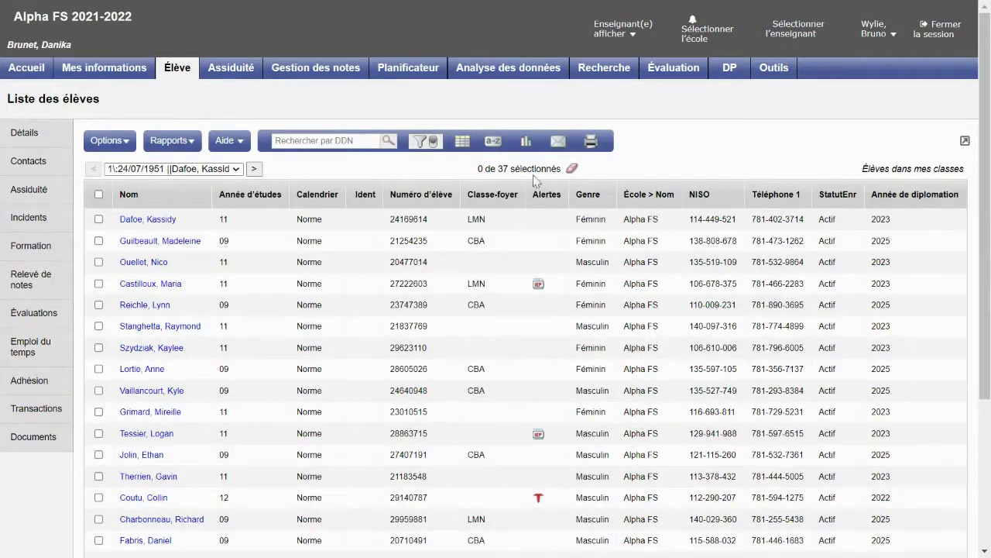
Open a new field set from the field set manager and examine the categories and fields available for it.
left_click(462, 143)
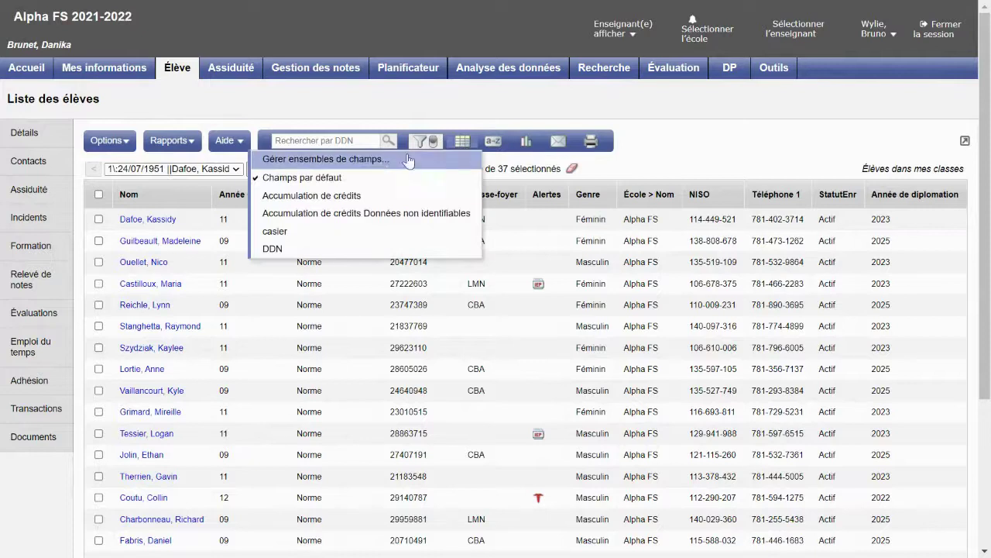
left_click(382, 160)
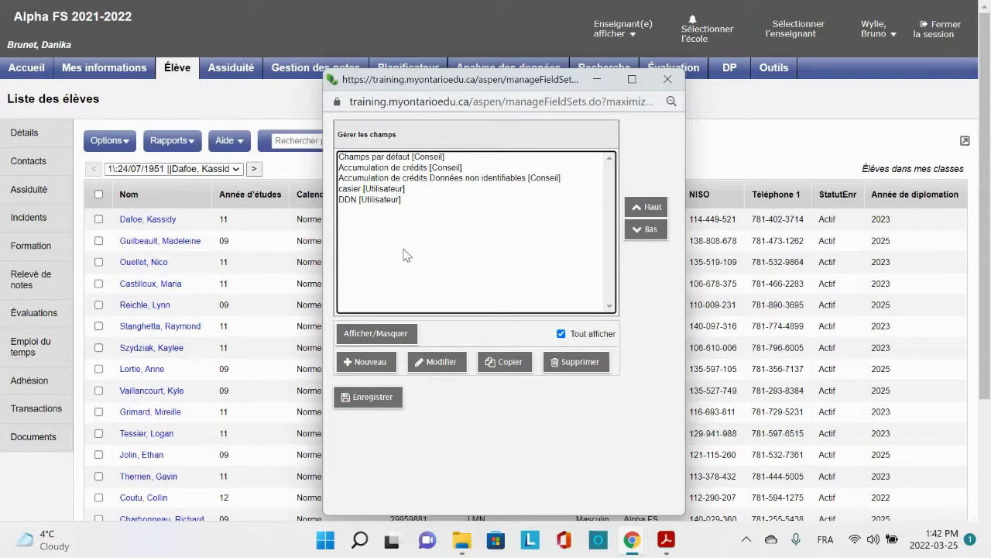
left_click(366, 362)
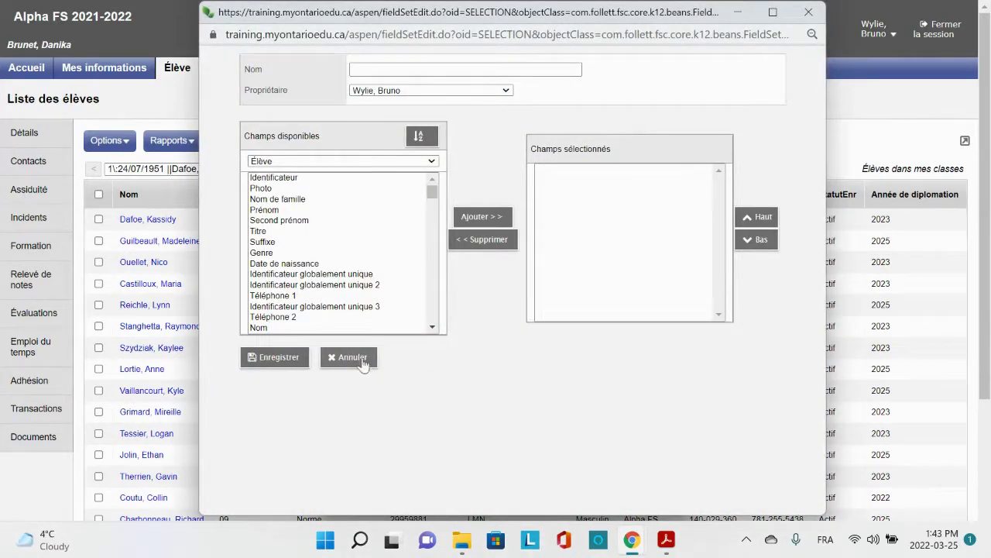
left_click(317, 162)
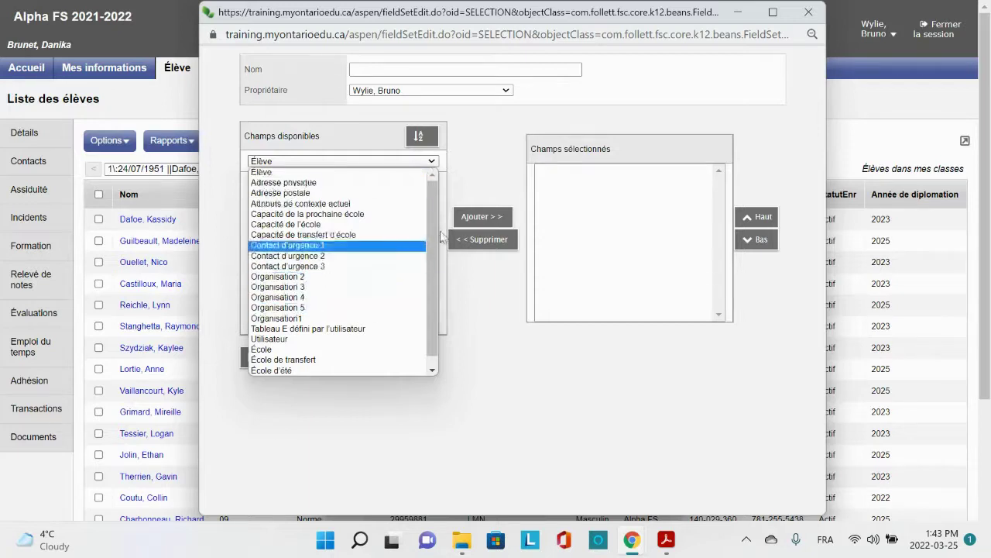
mouse_move(434, 277)
left_mouse_down()
mouse_move(434, 287)
mouse_move(434, 278)
left_mouse_up()
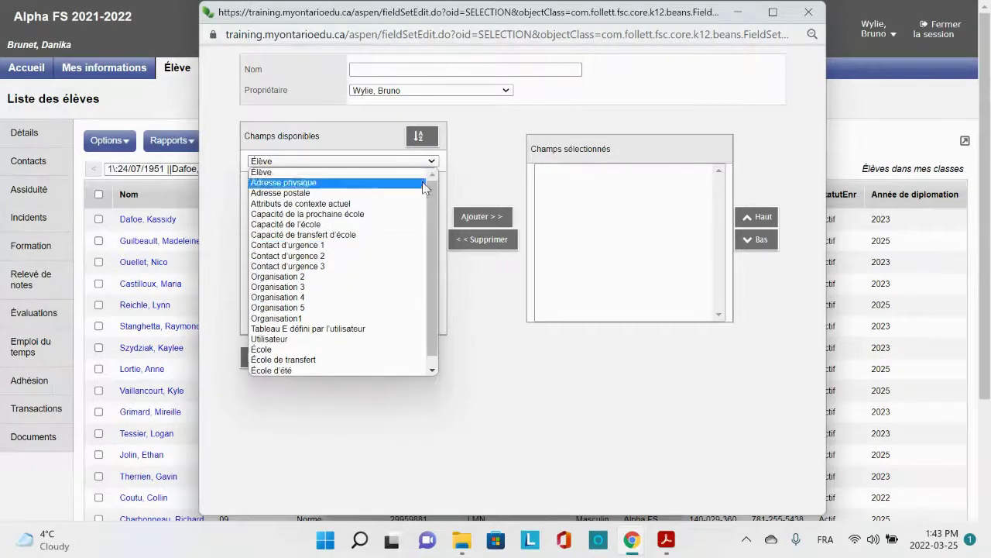
left_click(300, 161)
mouse_move(431, 192)
left_mouse_down()
mouse_move(432, 324)
mouse_move(431, 186)
left_mouse_up()
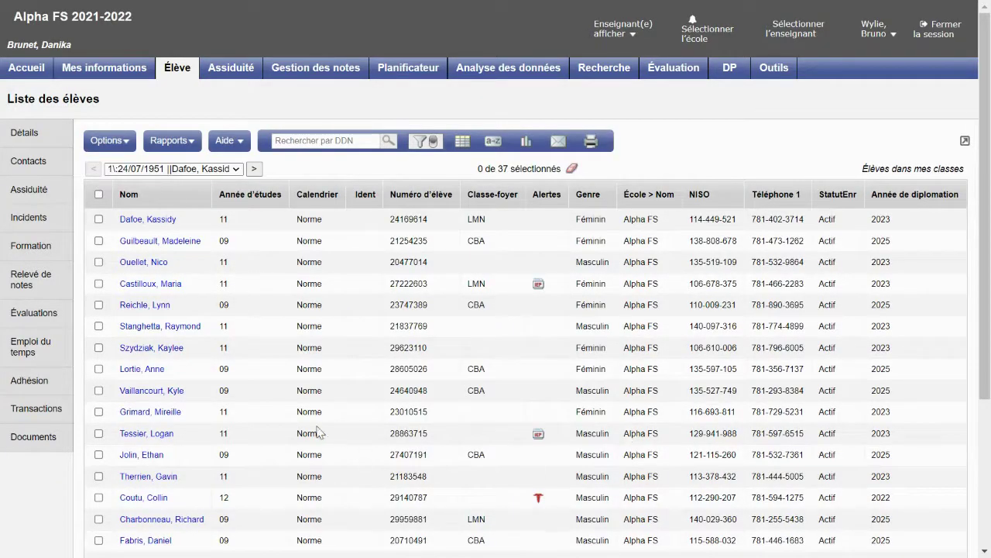
Sort the student list by Nom in descending order and switch it to the Prénom sort order.
left_click(149, 200)
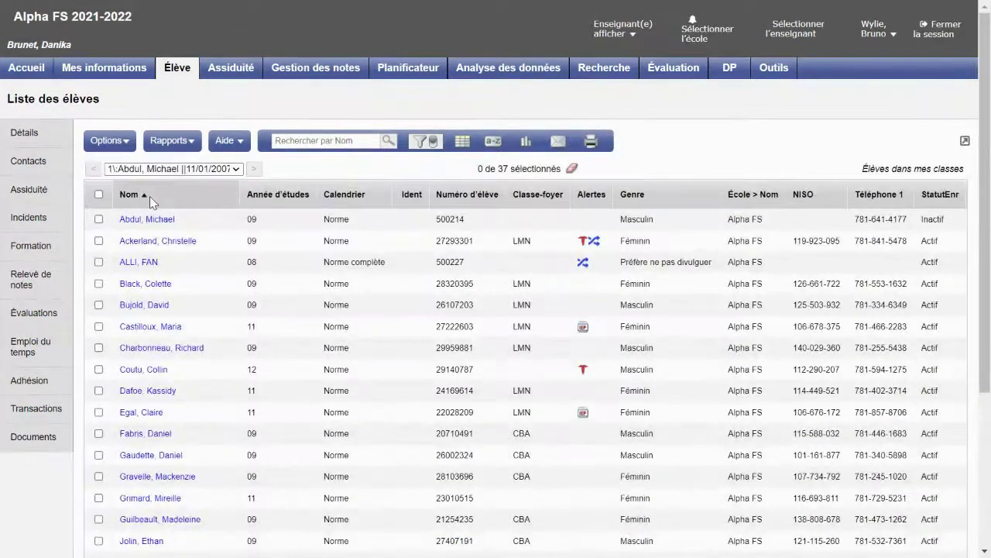
left_click(149, 198)
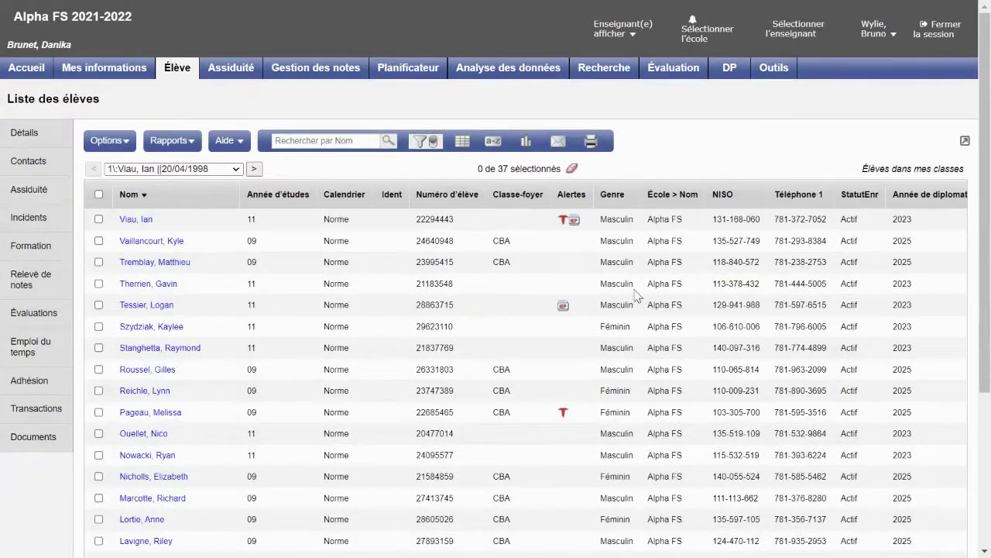
left_click(493, 141)
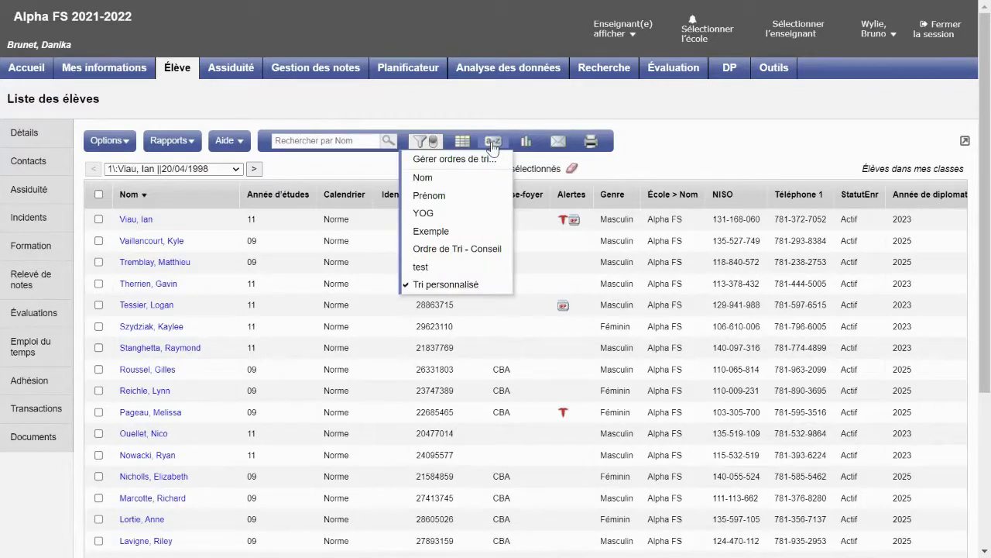
left_click(451, 198)
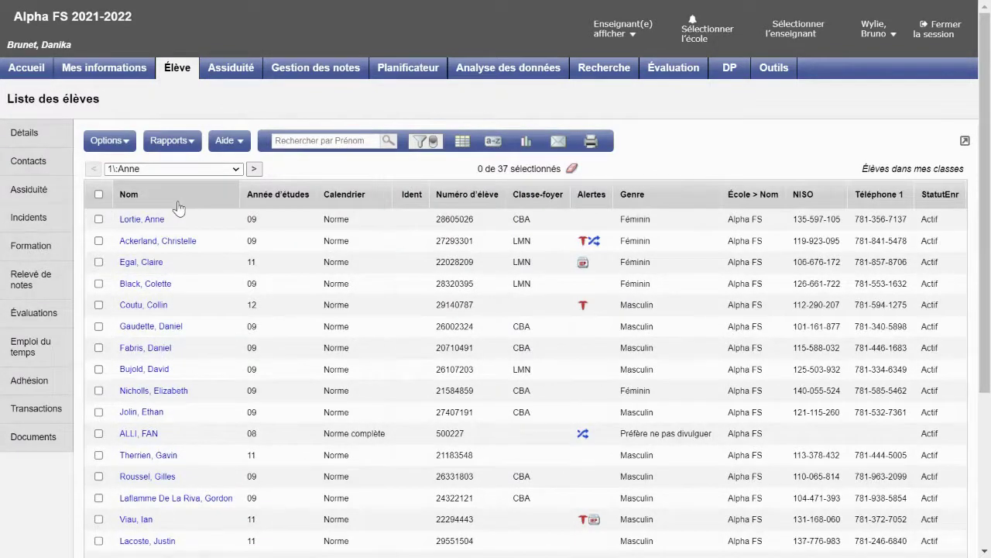
Display the student list in the YOG sort order and return it to the Nom sort order.
left_click(493, 142)
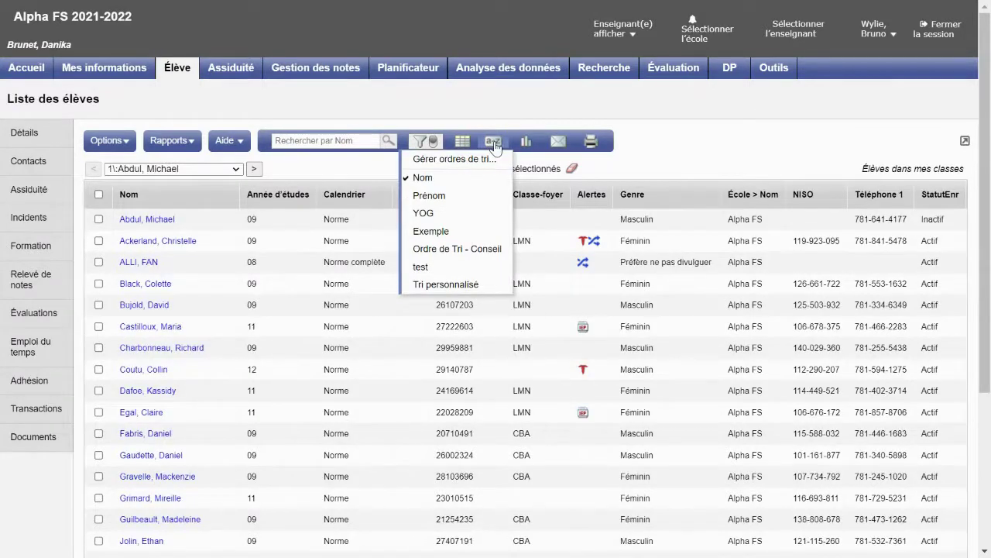
left_click(462, 217)
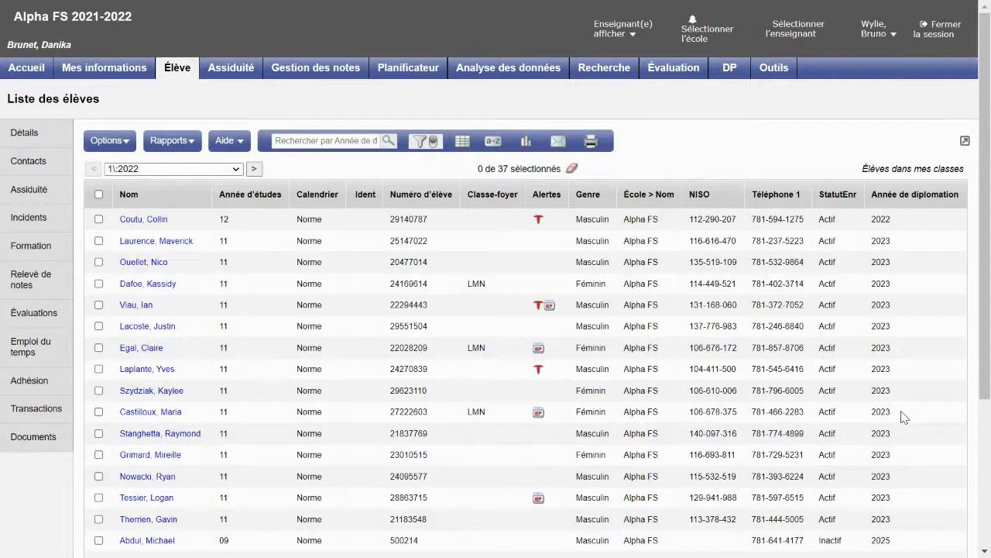
left_click(494, 143)
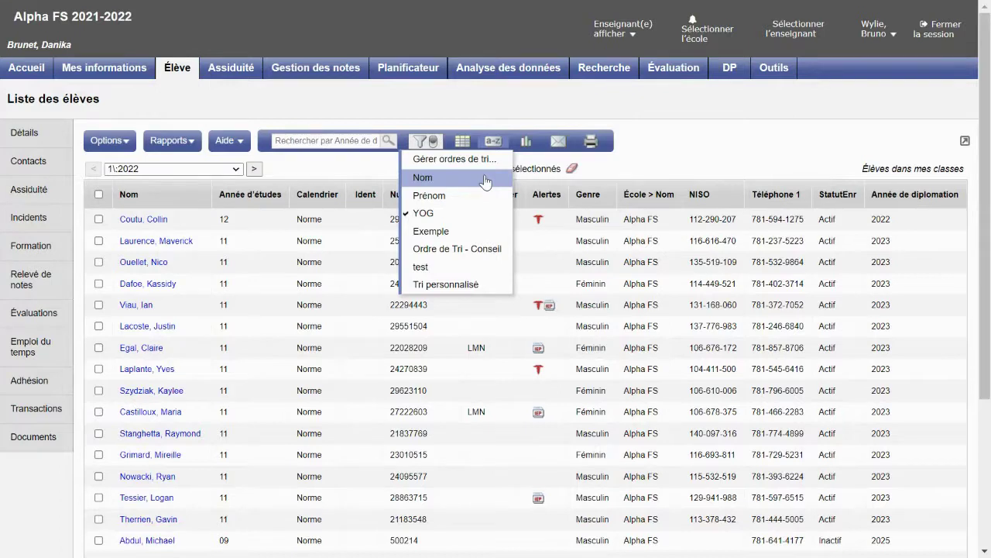
left_click(485, 179)
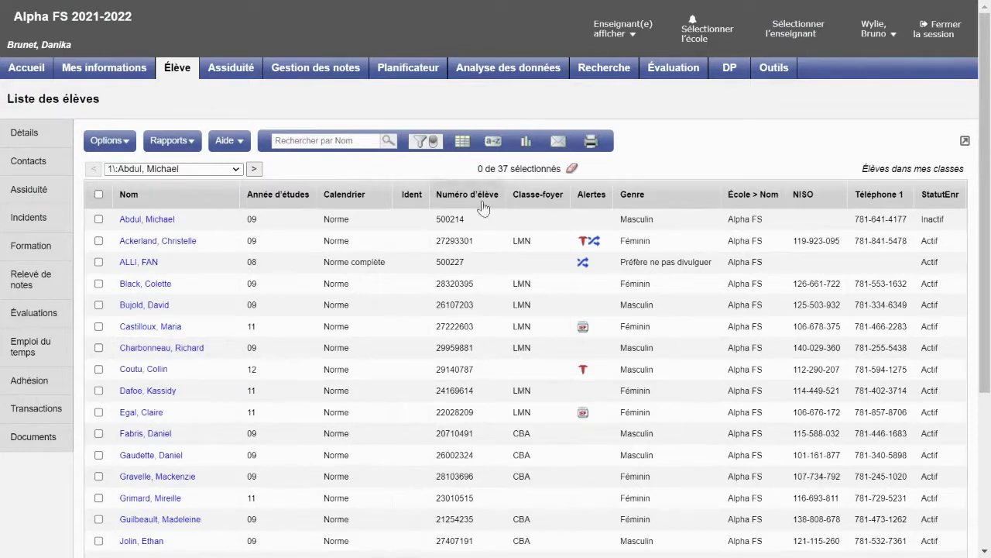
Create and save a new student sort order named Genre that uses the Genre field.
left_click(494, 142)
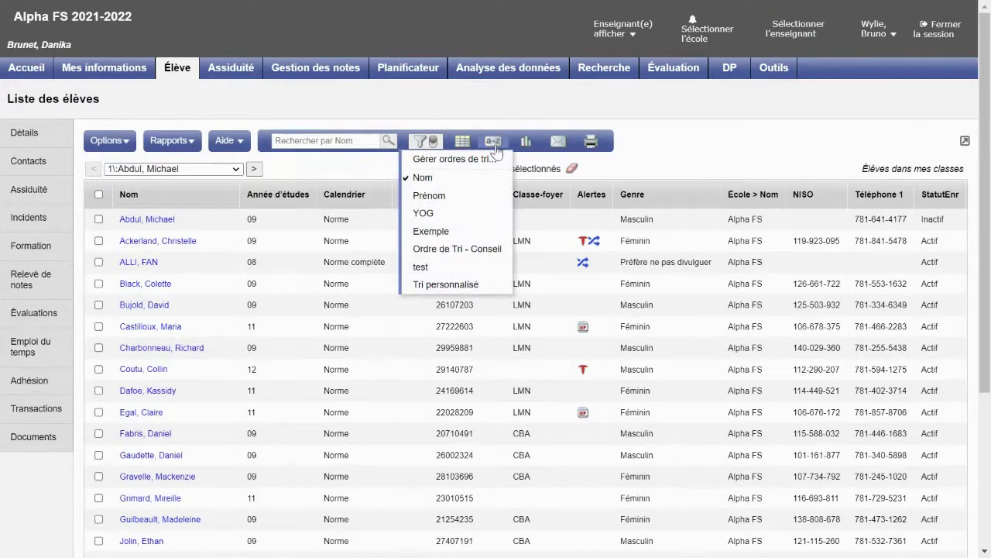
left_click(490, 160)
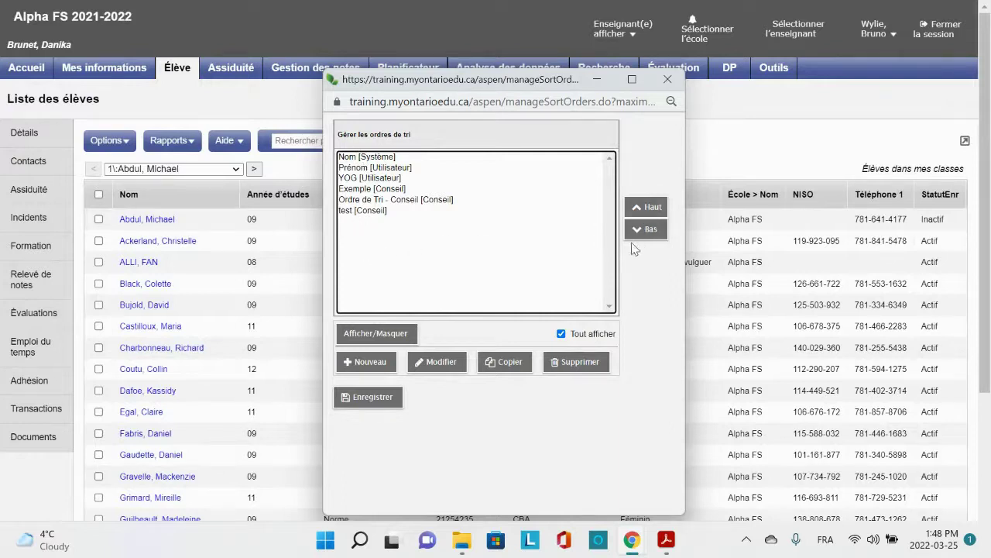
left_click(369, 364)
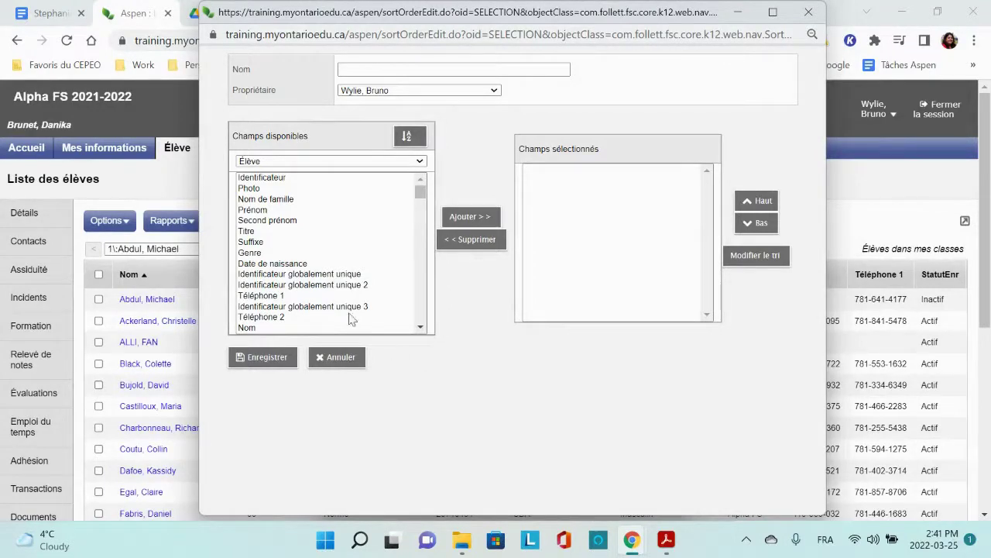
left_click(250, 253)
left_click(470, 219)
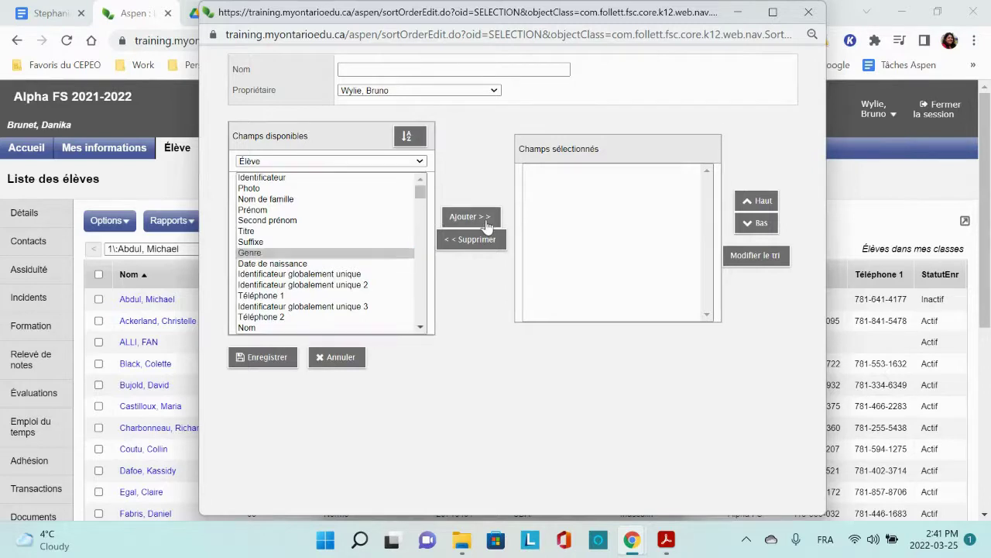
left_click(395, 69)
type("Genre")
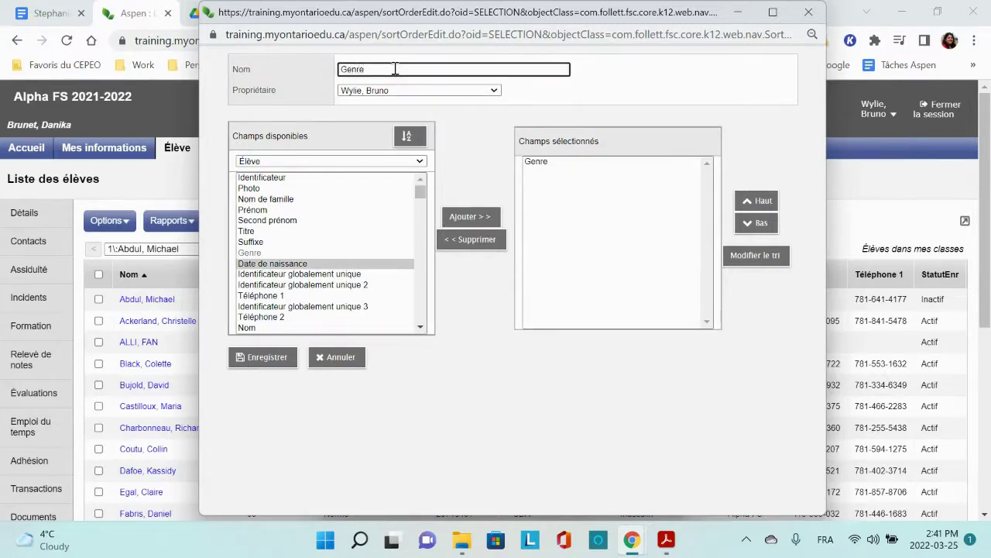
left_click(275, 357)
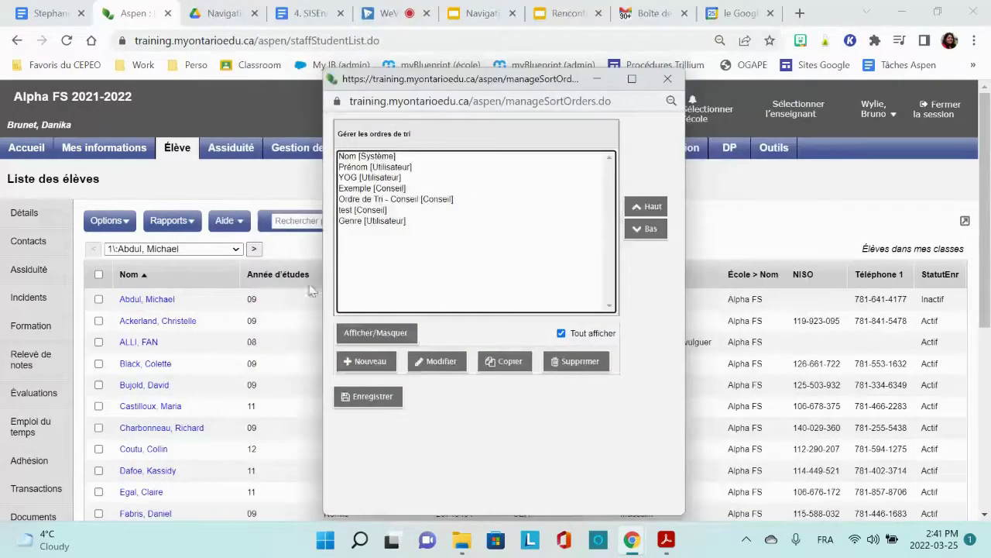
left_click(385, 398)
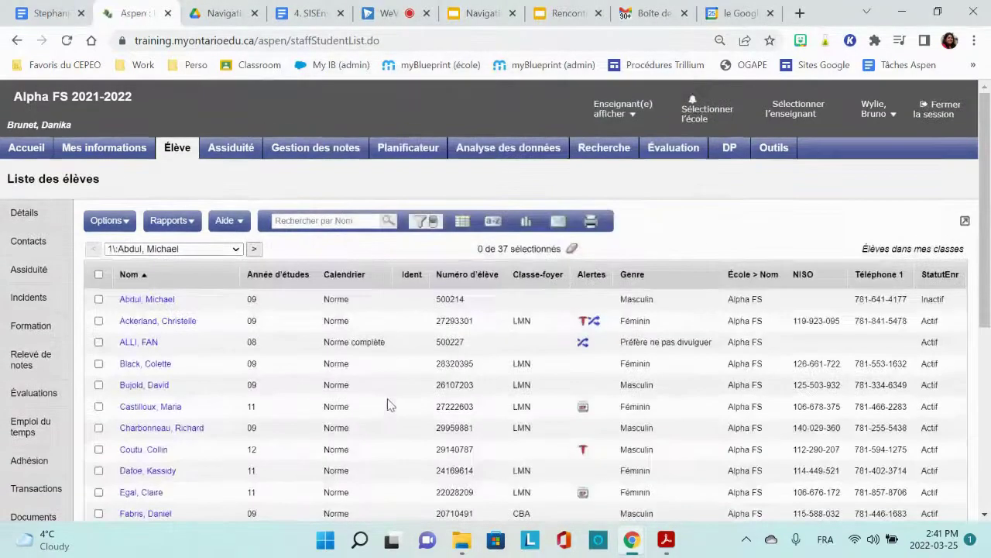
Apply the new Genre sort order to the student list and switch back to the Nom sort order.
left_click(492, 222)
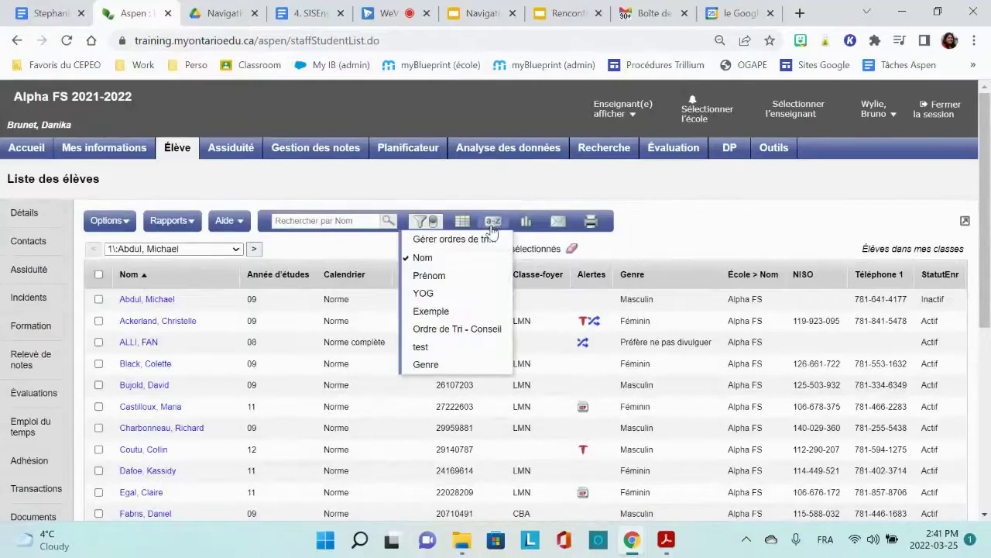
left_click(426, 365)
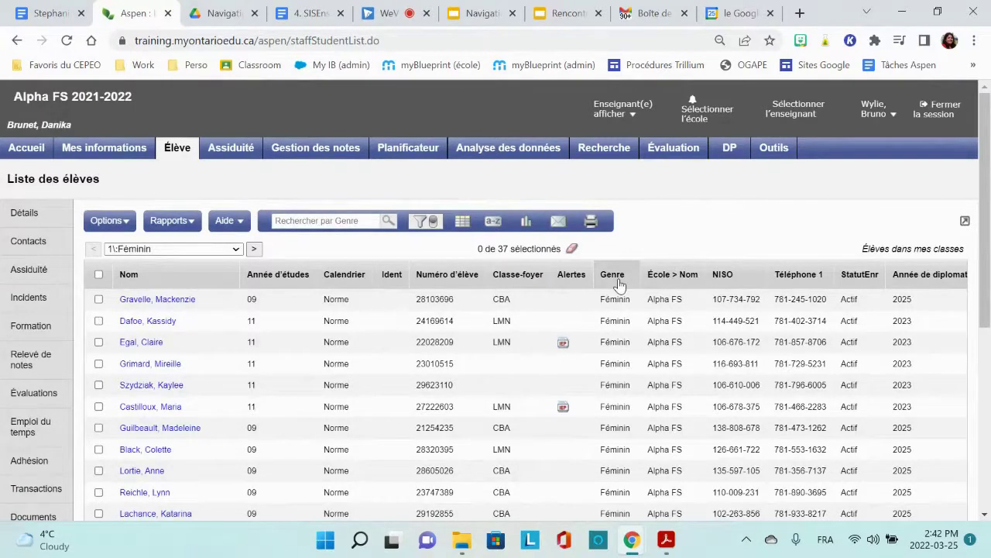
left_click(492, 222)
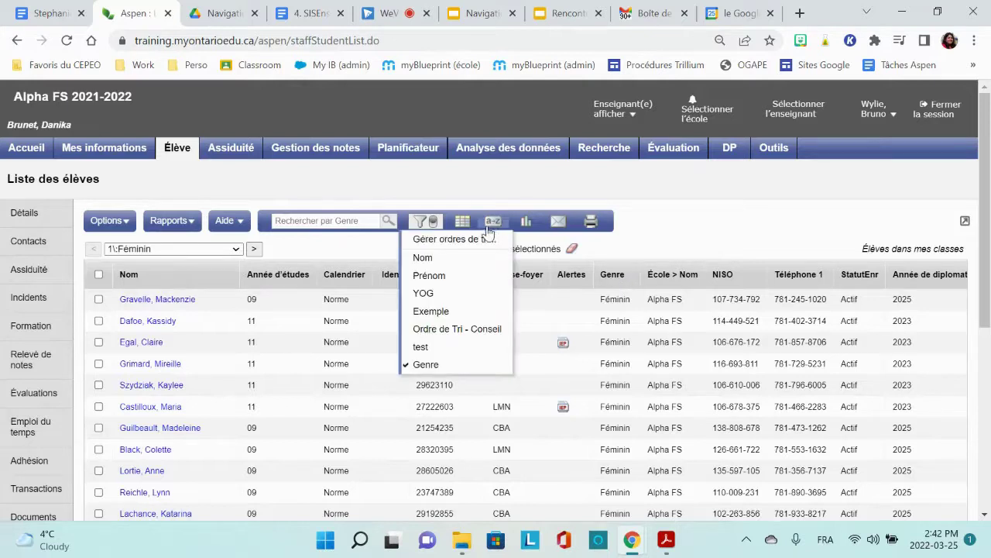
left_click(454, 263)
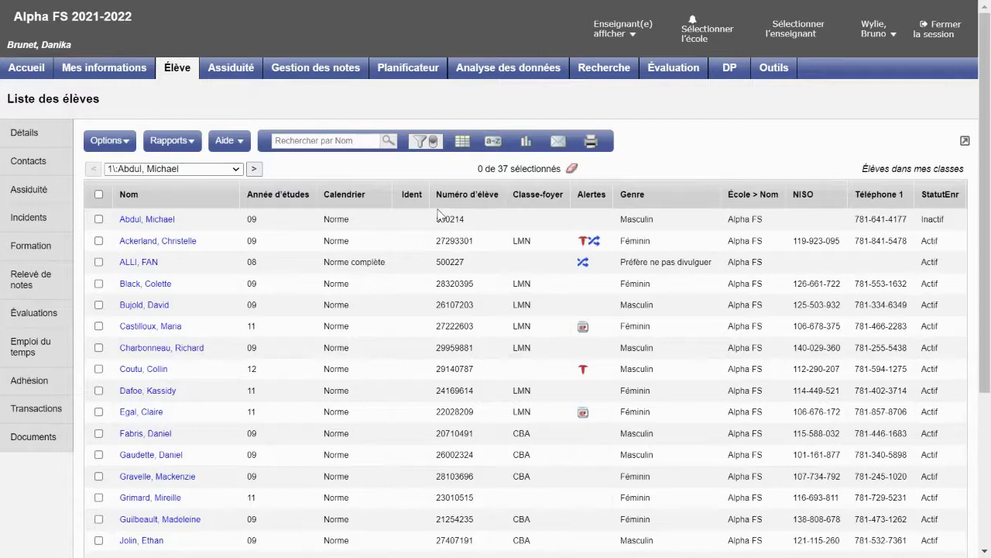
Select the second, fourth, sixth and eighth students in the list and display only the selected students.
left_click(98, 241)
left_click(98, 284)
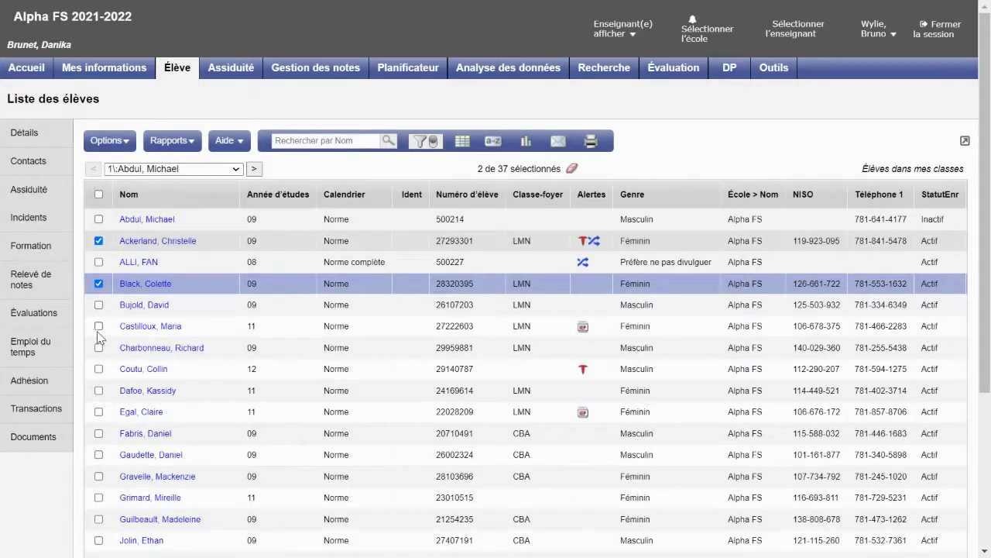
left_click(99, 326)
left_click(98, 369)
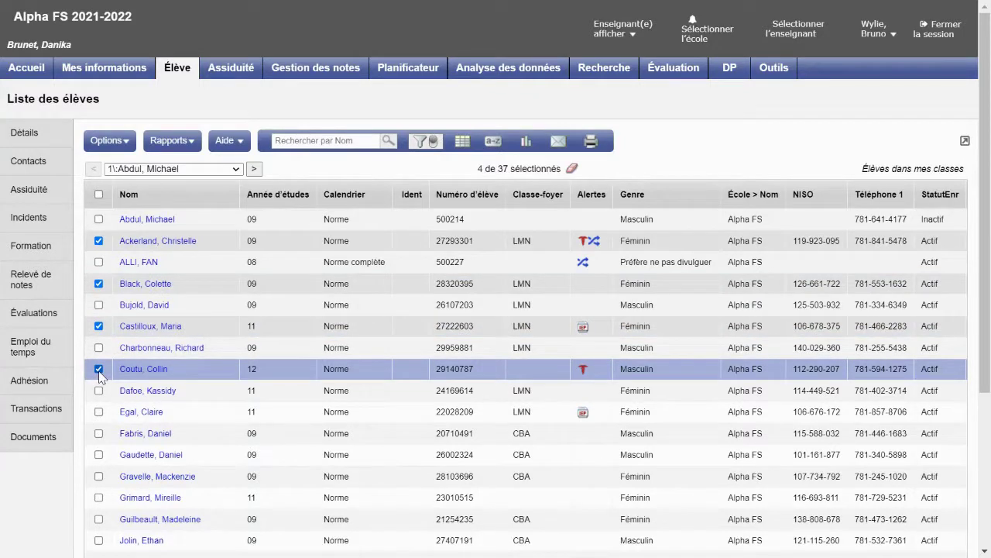
left_click(124, 142)
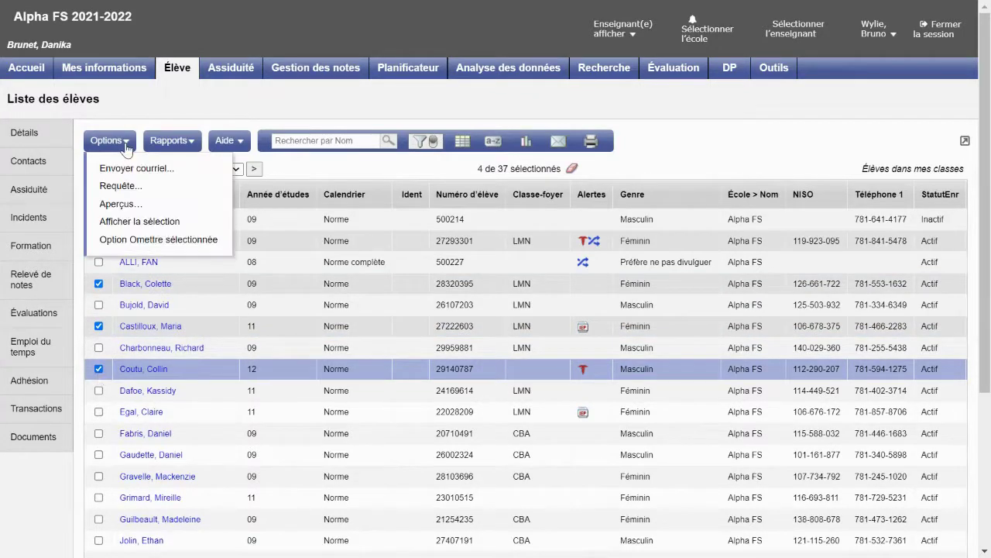
left_click(131, 223)
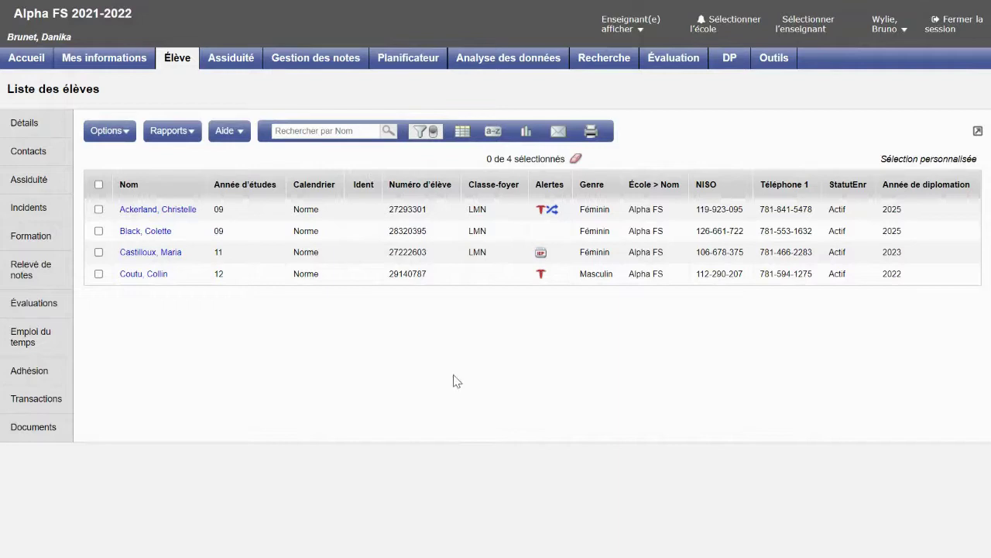
Save the current list of selected students as an aperçu named club de bingo and use it on the list.
left_click(116, 131)
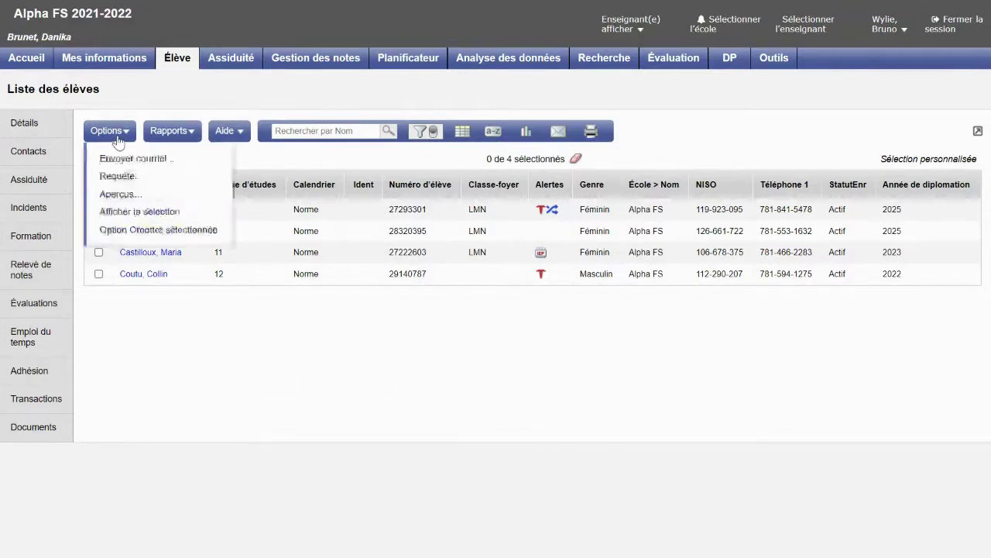
left_click(110, 196)
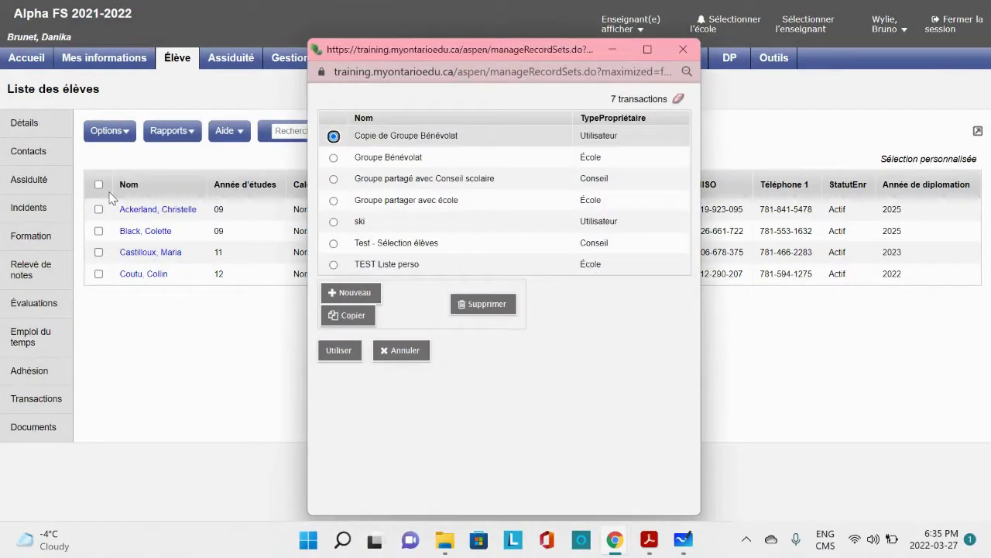
left_click(346, 294)
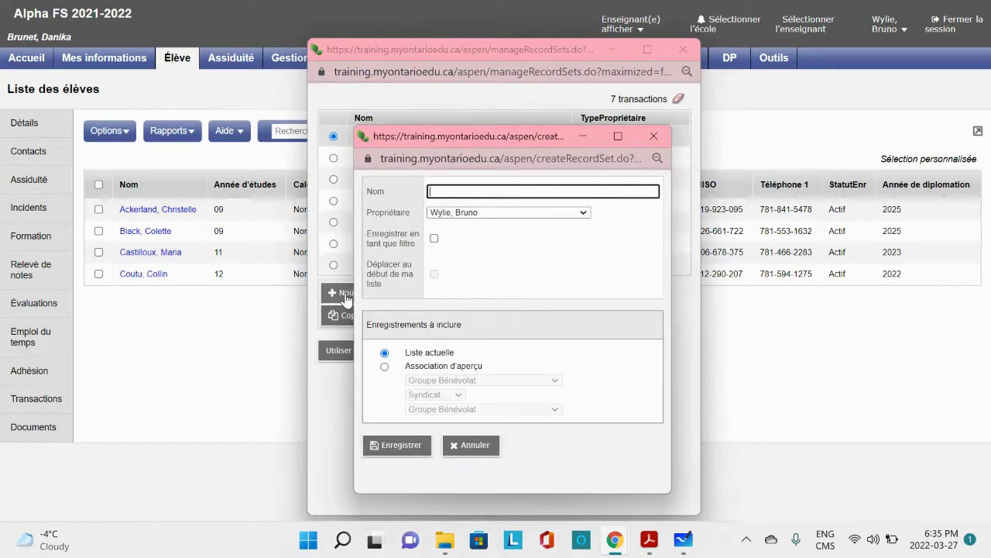
type("club")
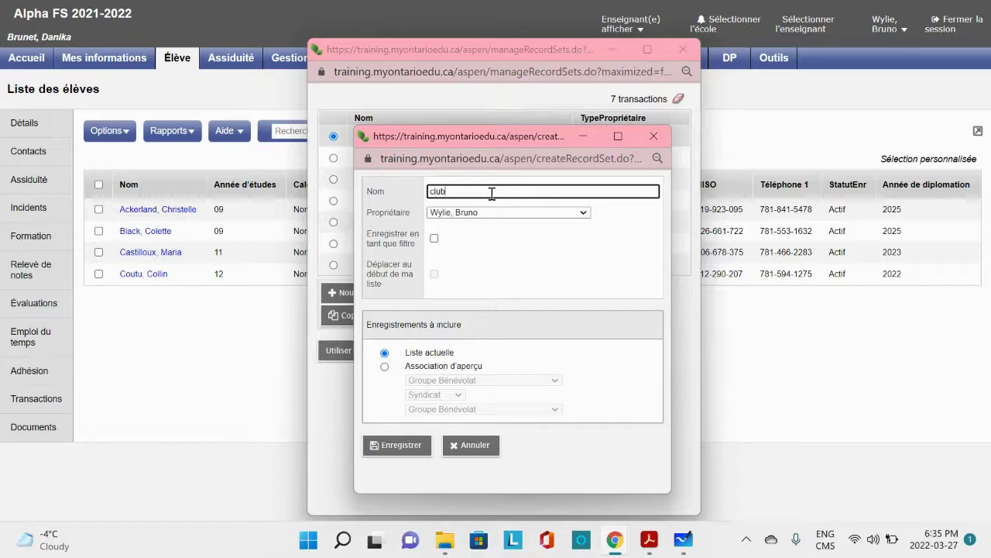
type(" de bingo")
left_click(401, 445)
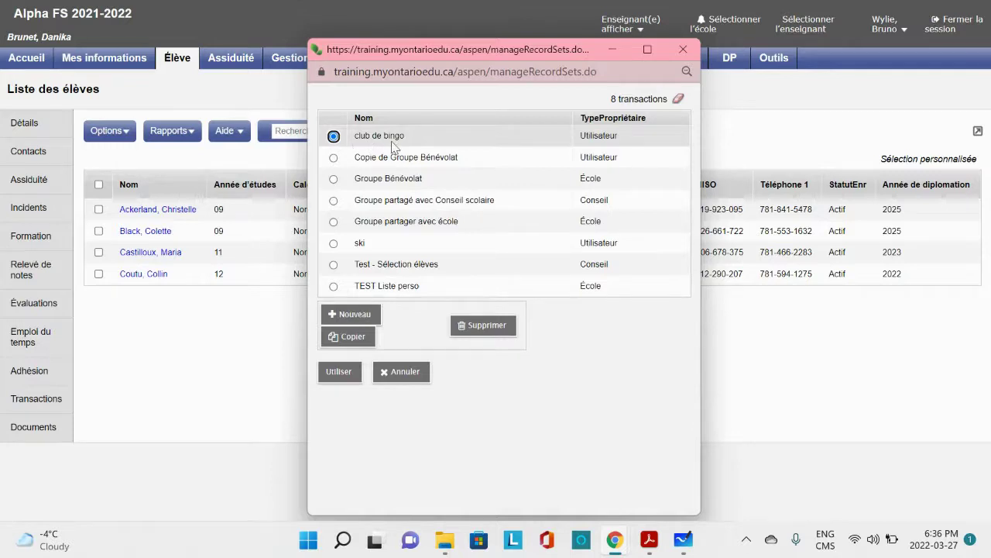
left_click(338, 373)
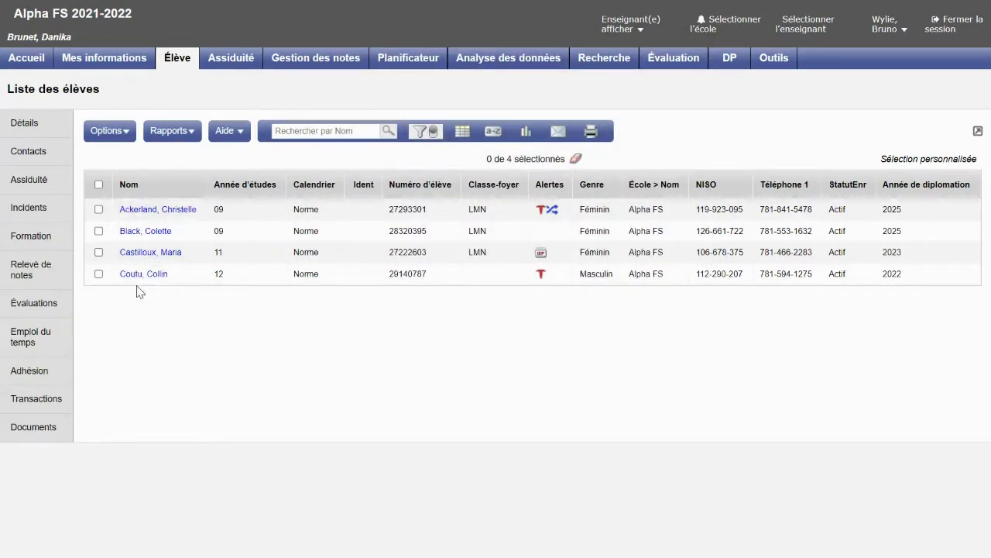
Display the students of the Groupe Bénévolat aperçu in the student list.
left_click(114, 134)
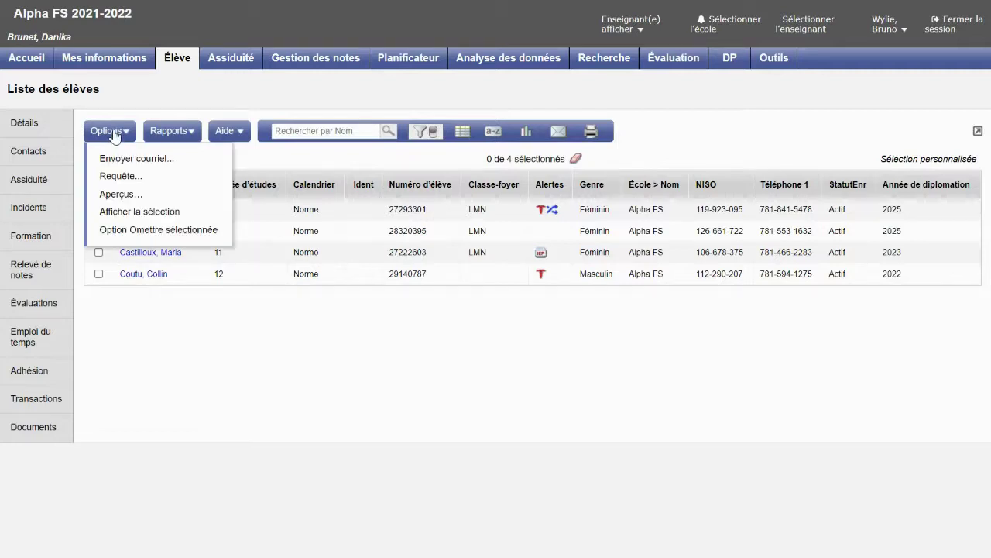
left_click(115, 194)
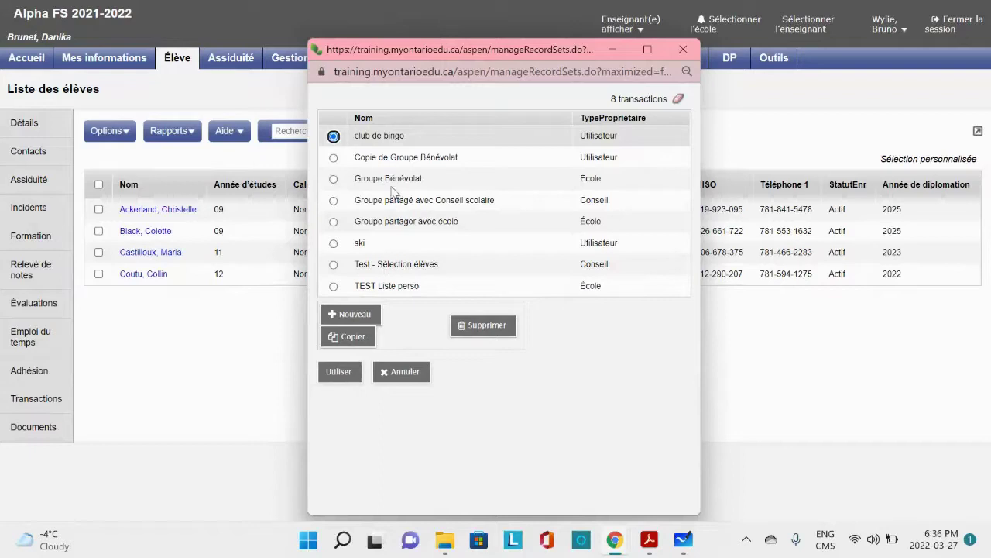
left_click(334, 179)
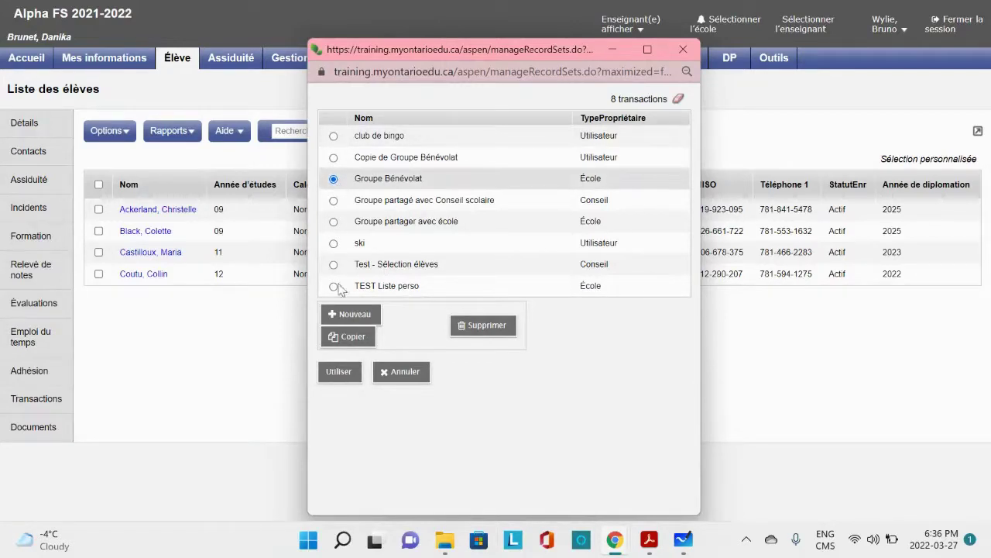
left_click(339, 373)
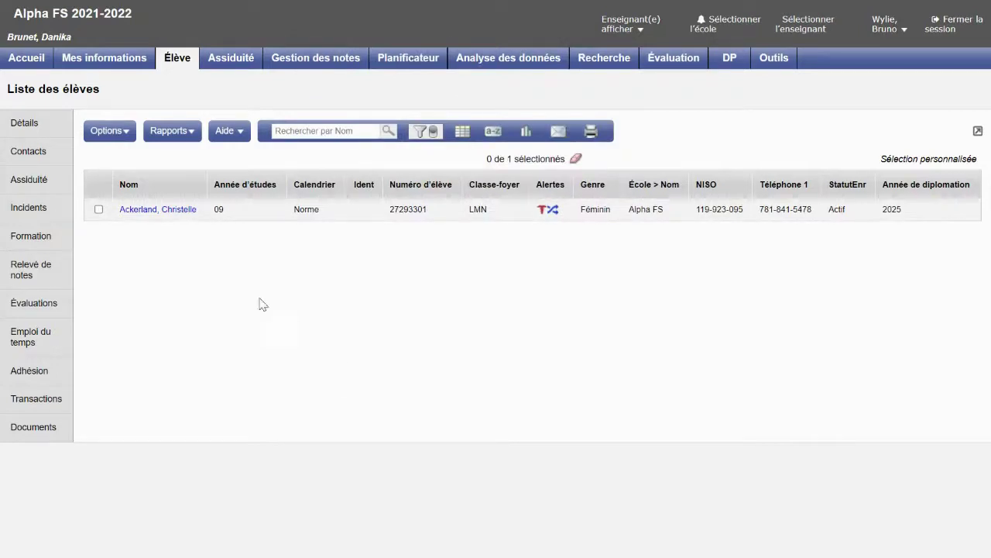
Delete the club de bingo aperçu together with its associated filters and close the aperçu manager.
left_click(122, 133)
left_click(116, 195)
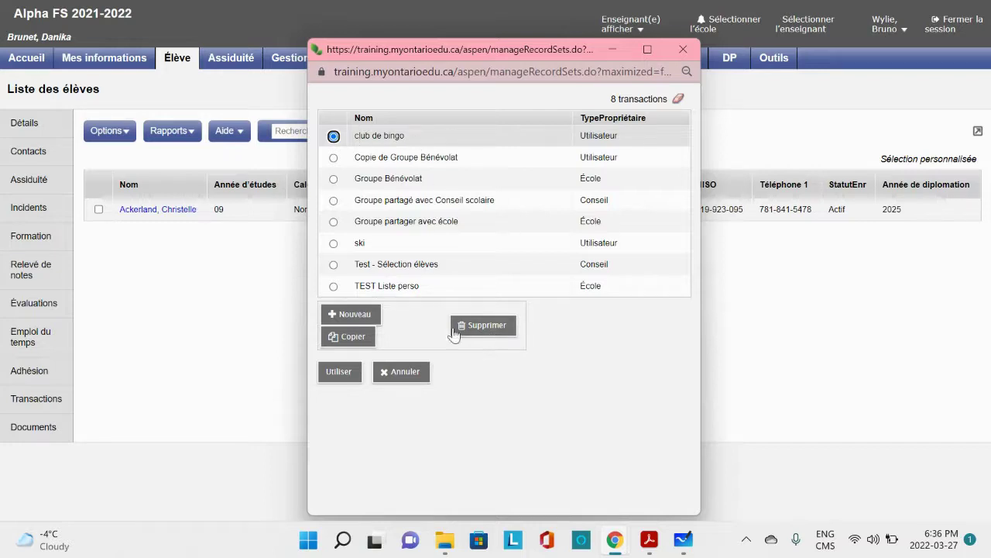
left_click(481, 330)
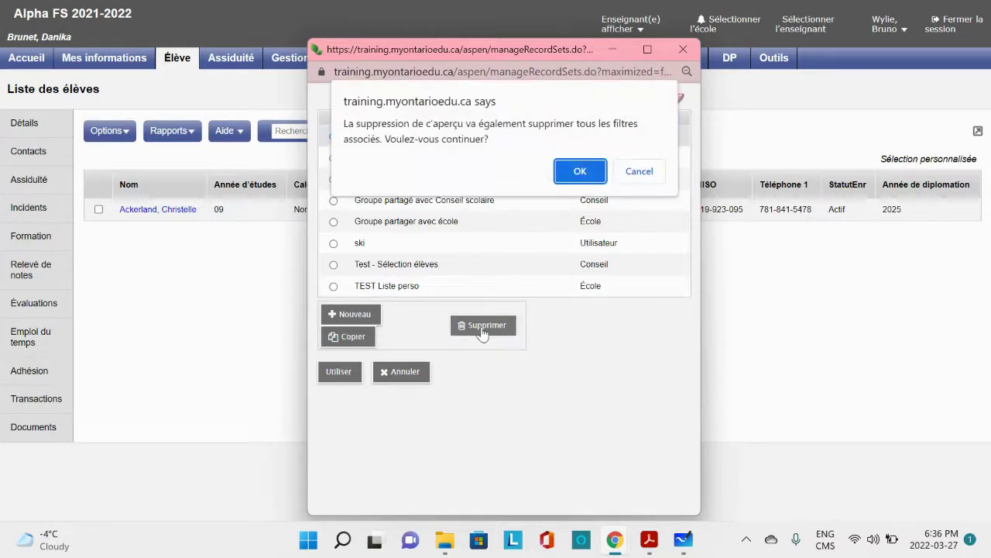
left_click(580, 167)
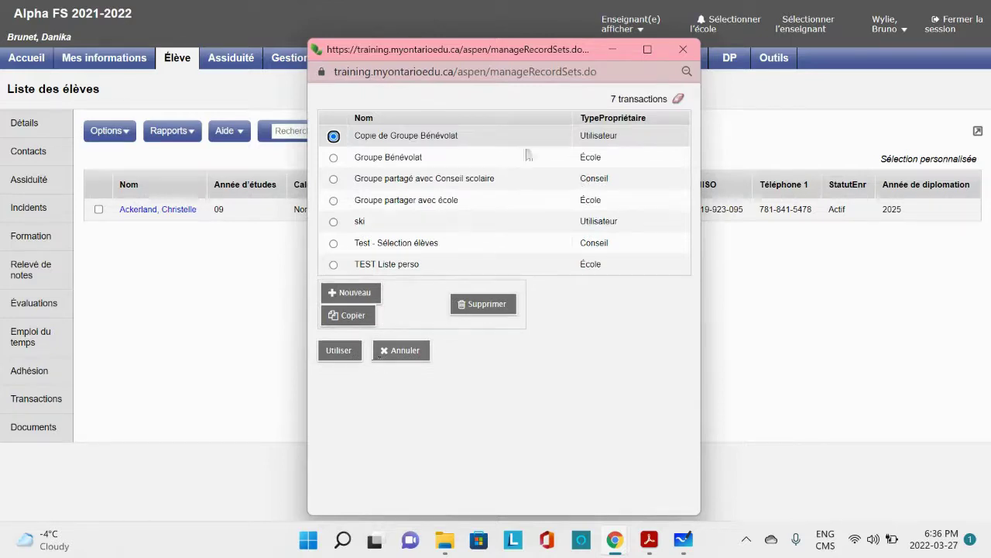
left_click(677, 56)
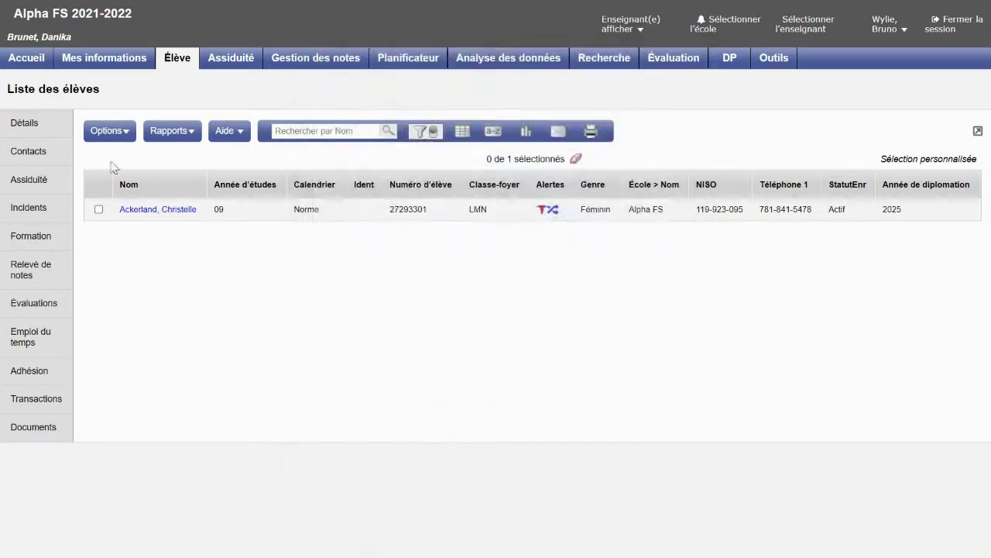
Open the aperçu manager for the student list again.
left_click(111, 132)
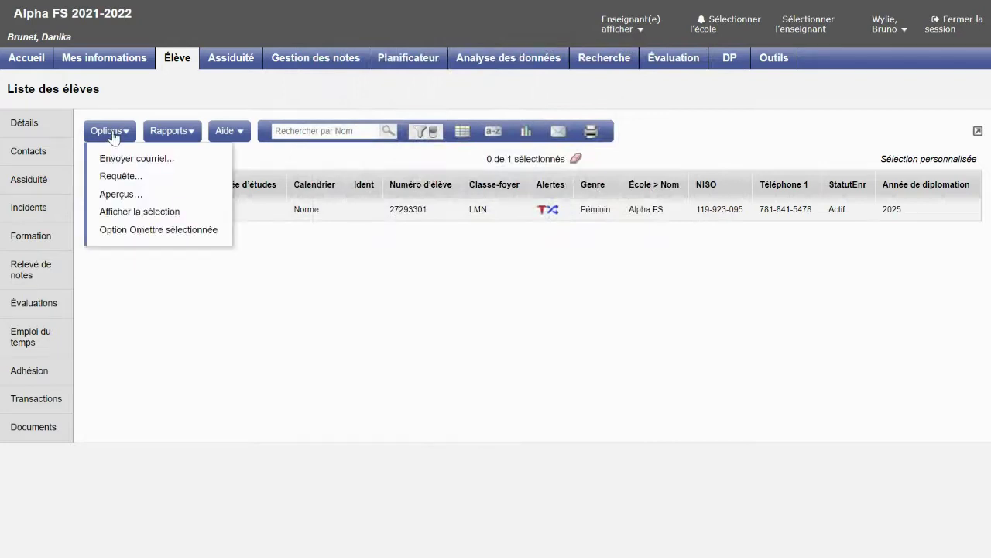
left_click(116, 194)
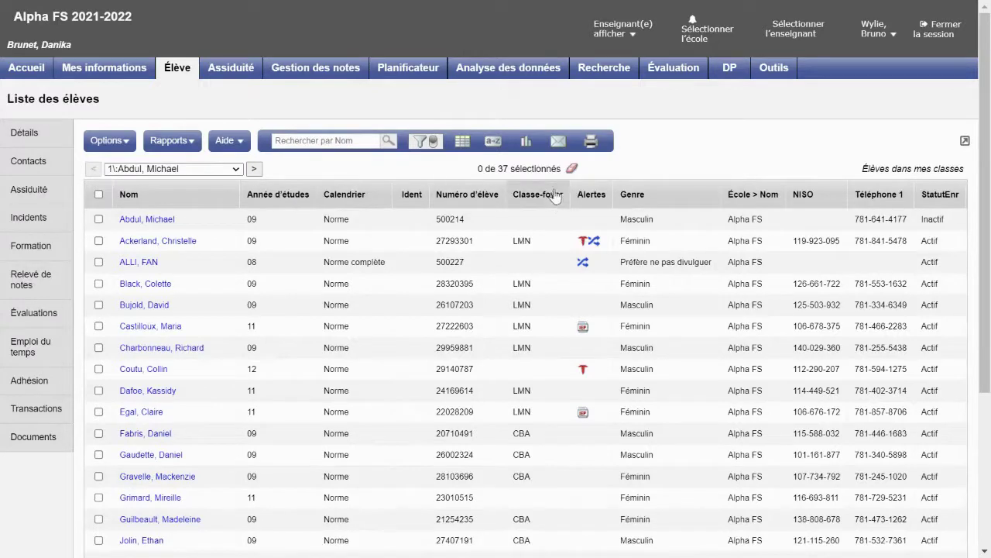
Start a new query from the student list, review the available tables and keep the Élève table.
left_click(117, 149)
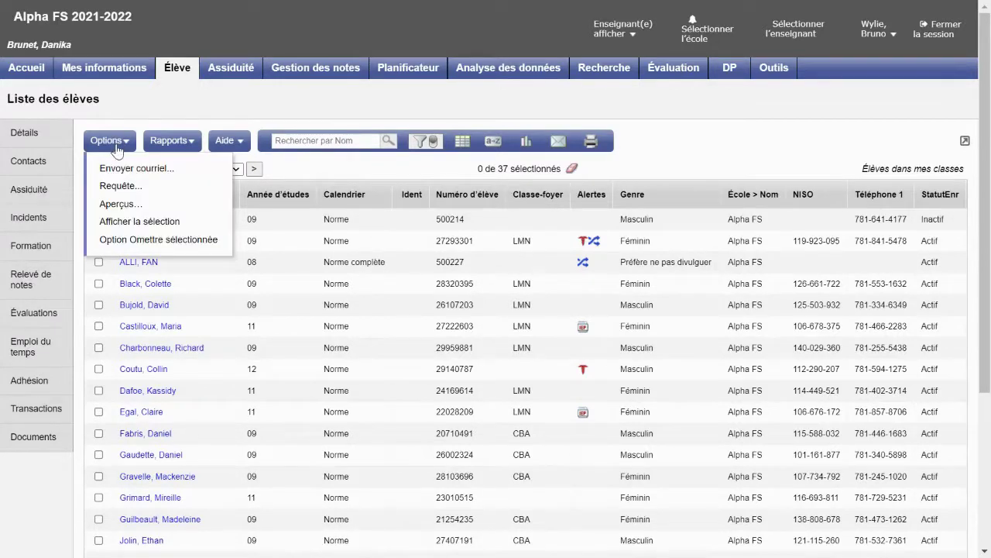
left_click(116, 189)
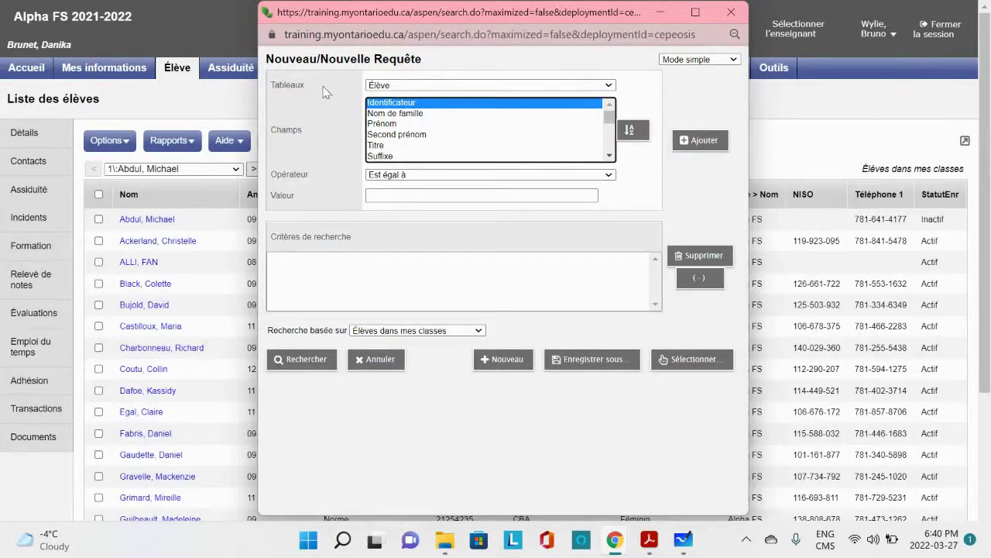
left_click(610, 86)
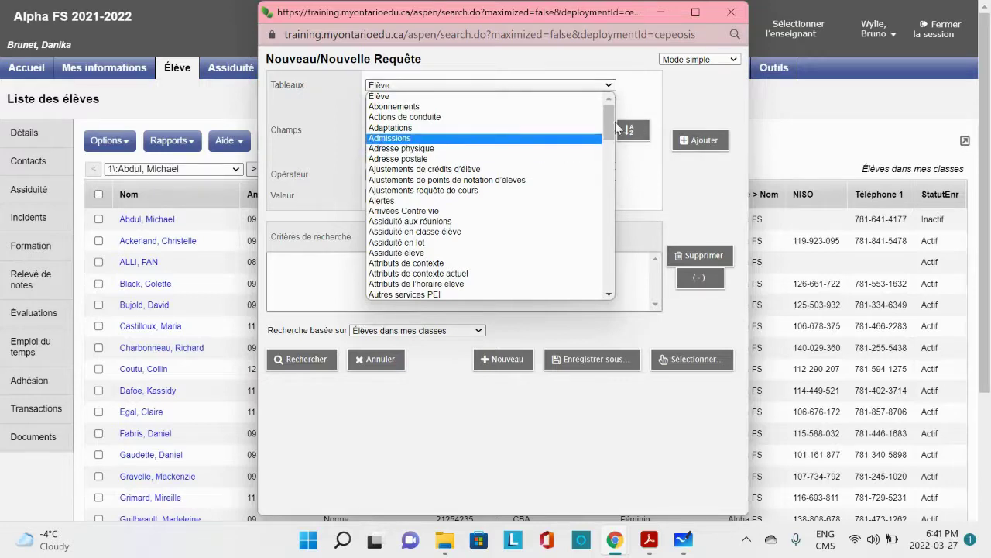
left_click_drag(610, 124, 606, 195)
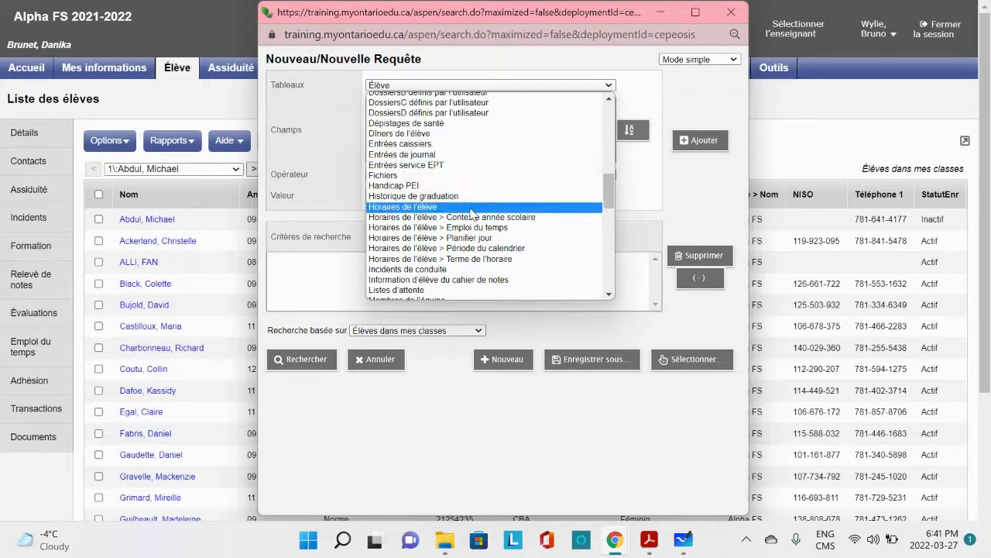
left_click(387, 88)
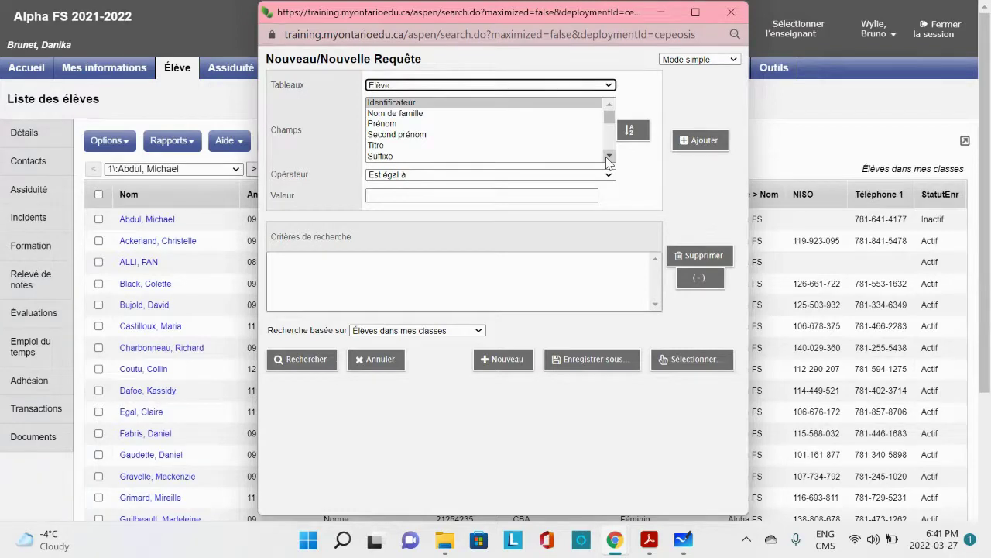
Sort the query's fields alphabetically and select the Année de diplomation field.
left_click_drag(609, 158, 608, 157)
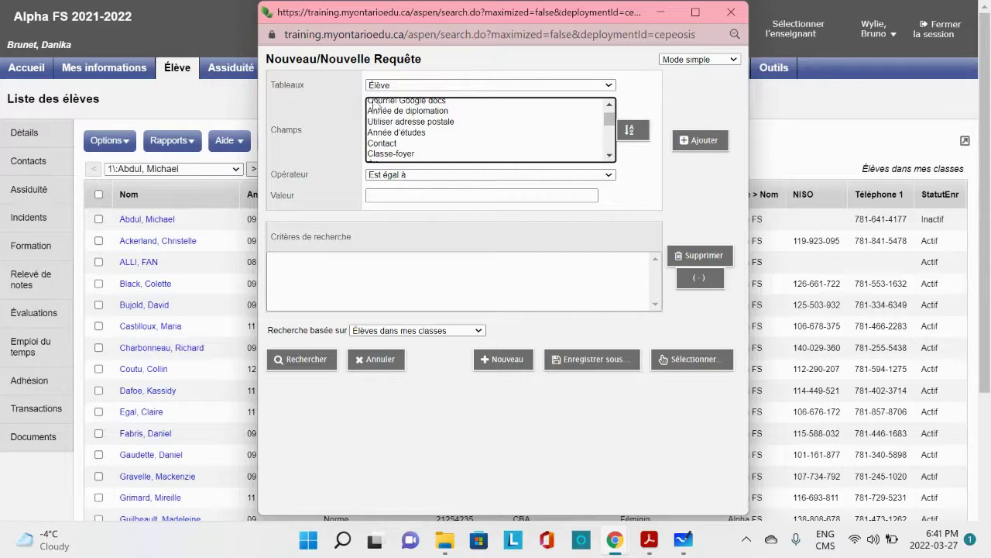
left_click(628, 133)
left_click_drag(612, 122, 611, 116)
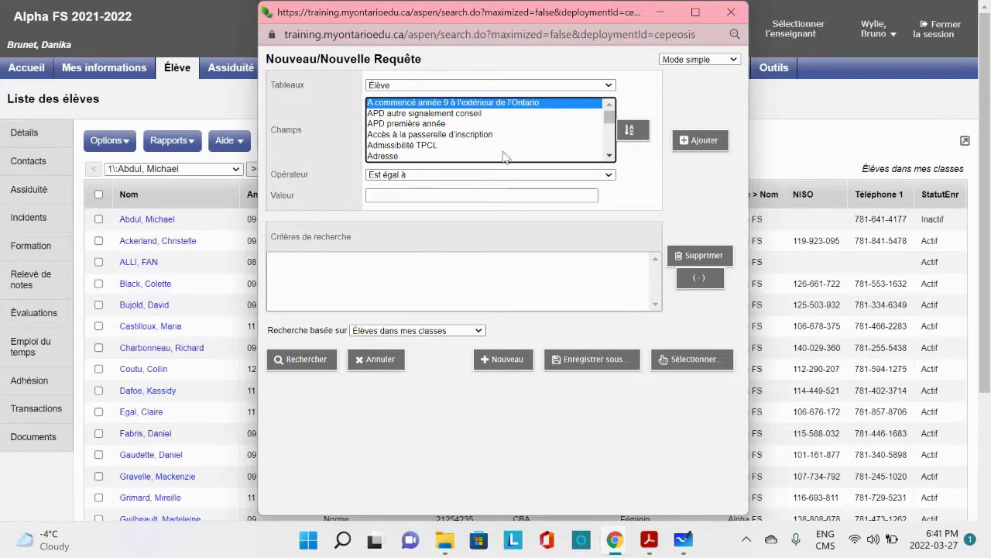
left_click(610, 158)
left_click(611, 157)
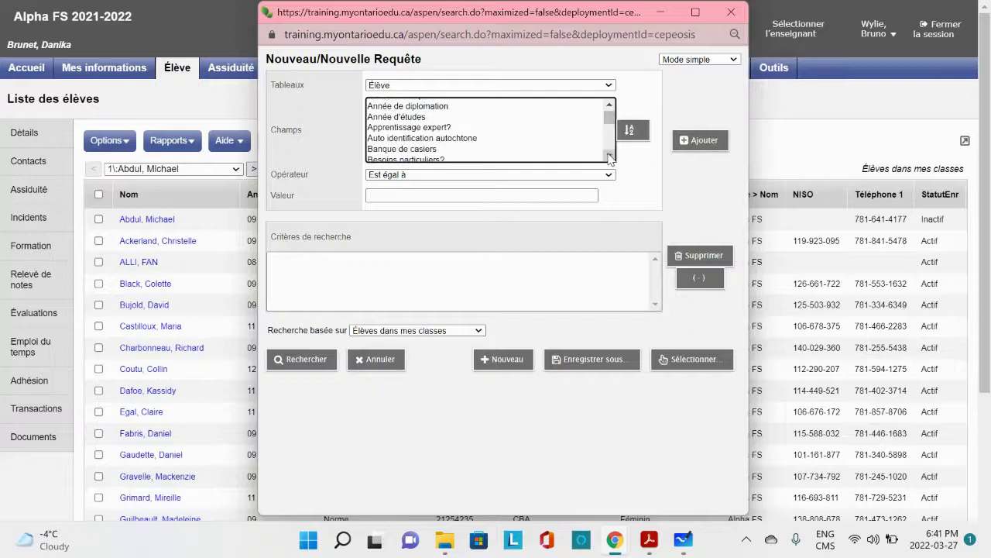
left_click(434, 112)
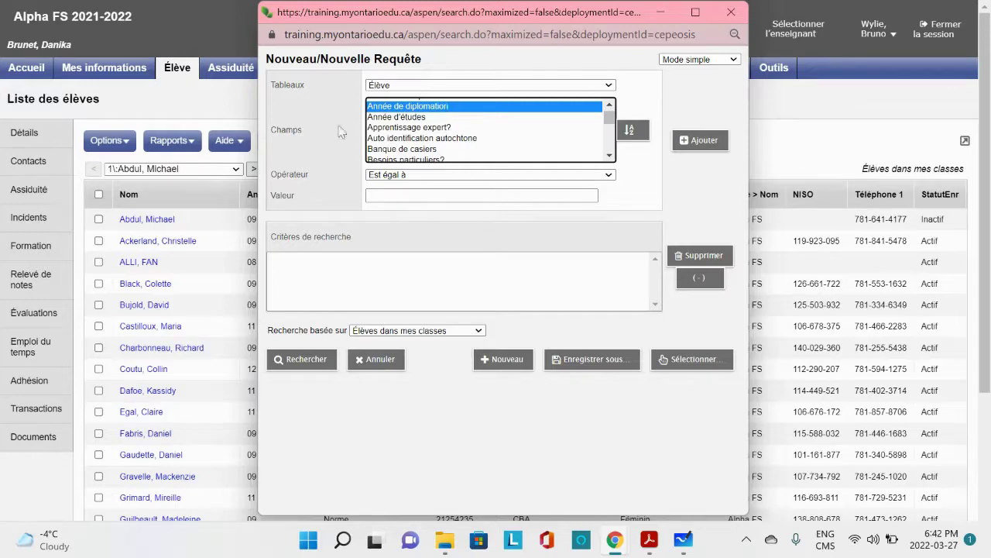
Add the search criterion Année de diplomation Est égal à 2023 to the query.
left_click(607, 175)
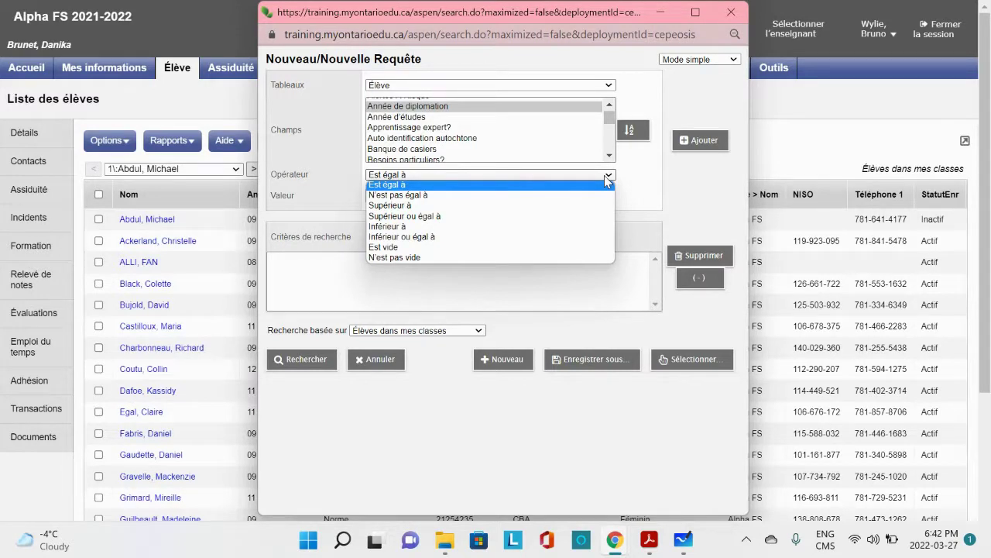
left_click(513, 186)
left_click(408, 194)
type("2023")
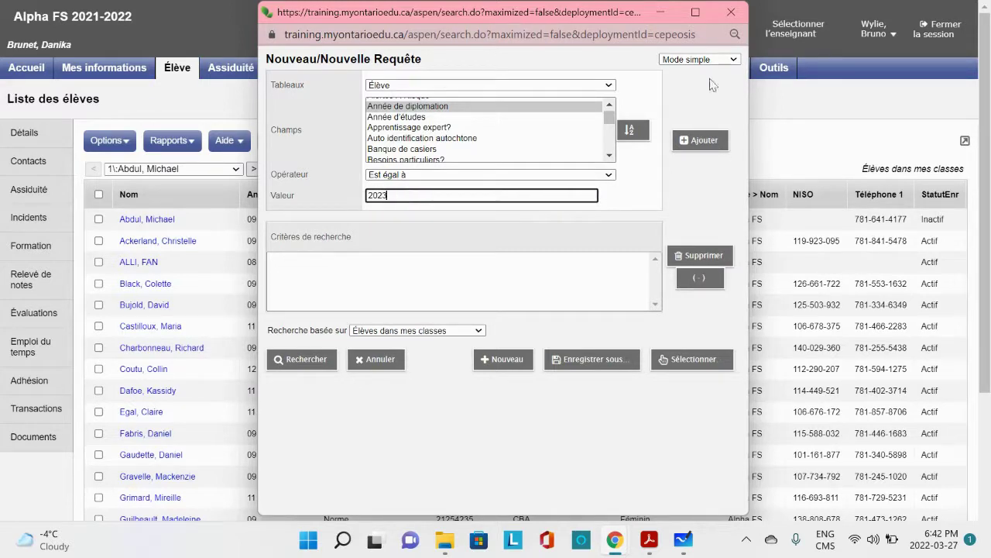
left_click(702, 141)
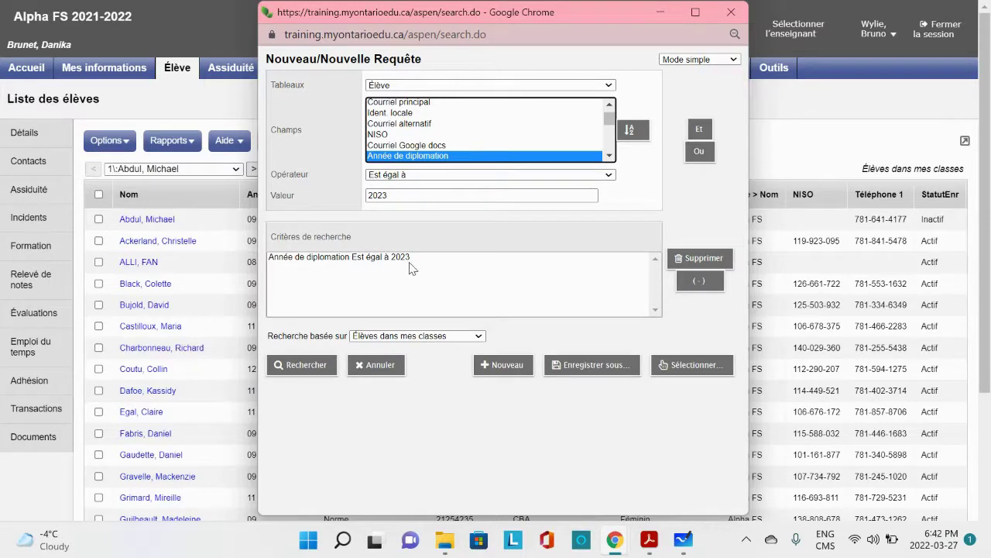
Save the query as Anne de diplomation 2023 with Utilisateur as its owner type.
left_click(582, 366)
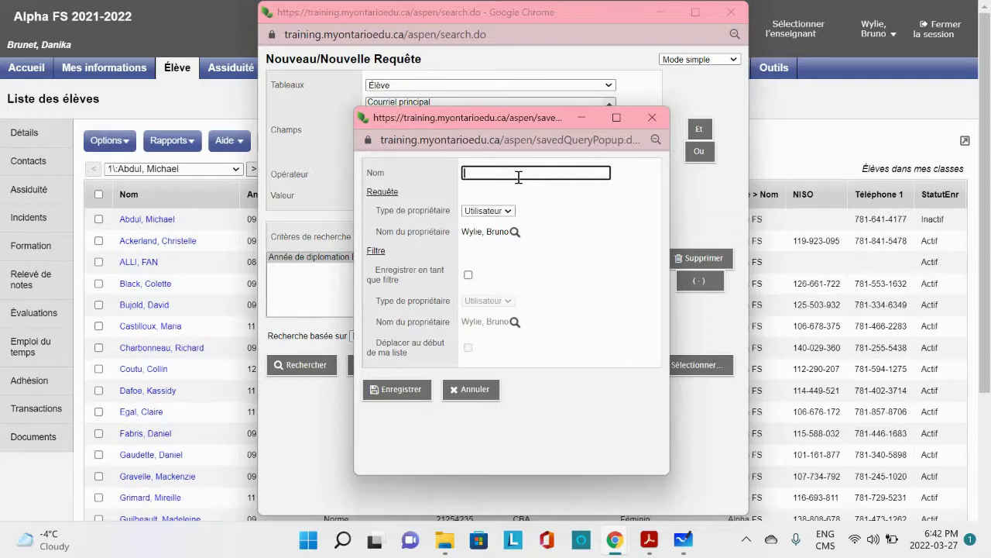
type("Anne de diplomation 2023")
left_click(475, 212)
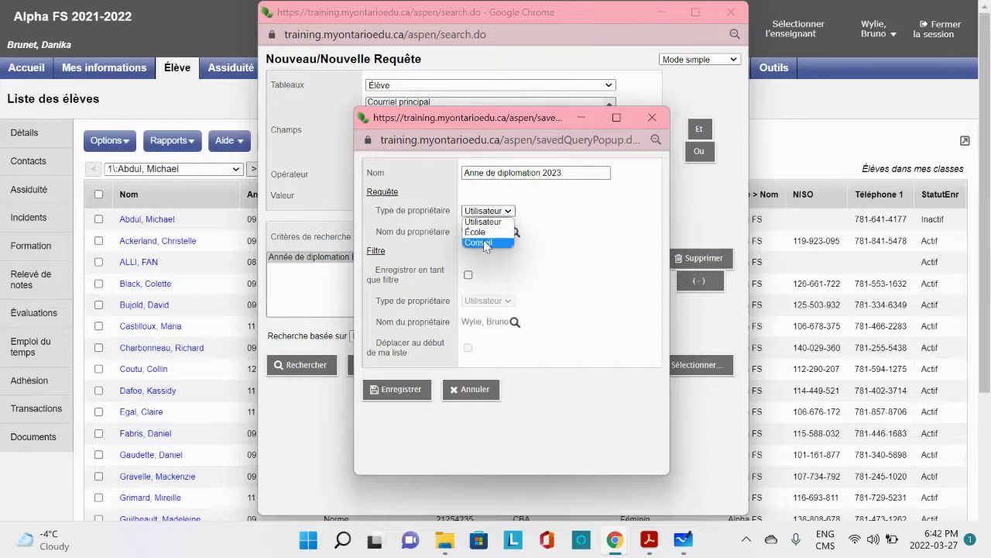
left_click(488, 223)
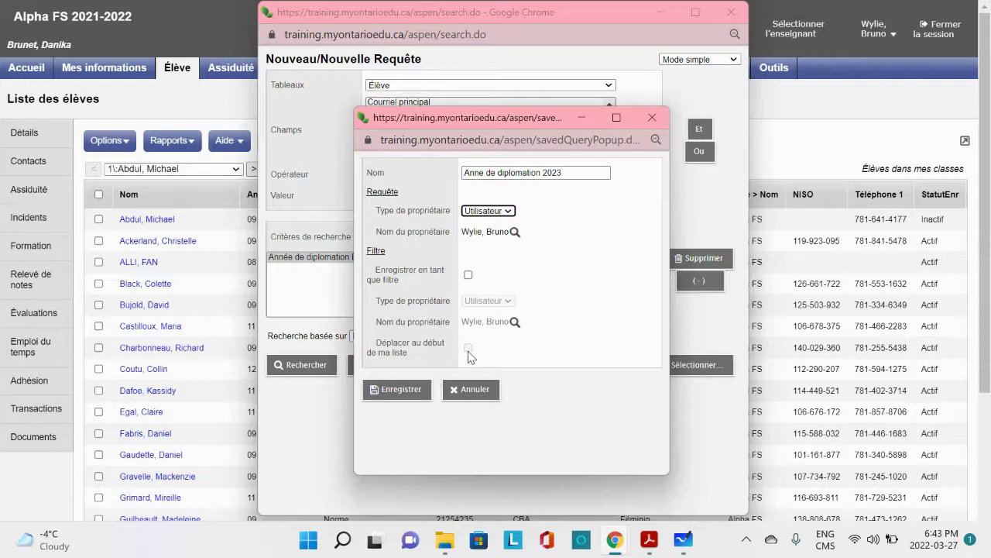
left_click(407, 389)
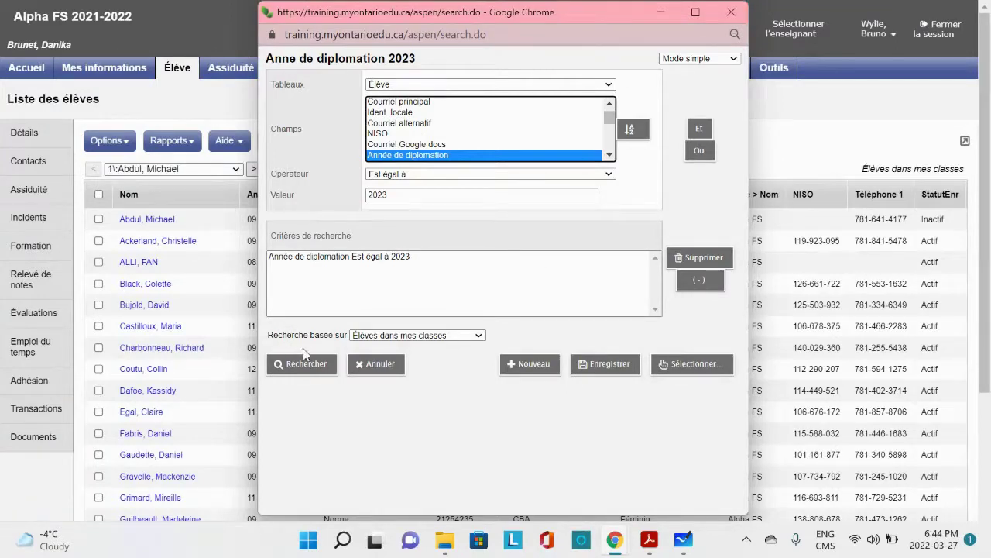
Base the query on Élèves dans mes classes and run the search.
left_click(477, 335)
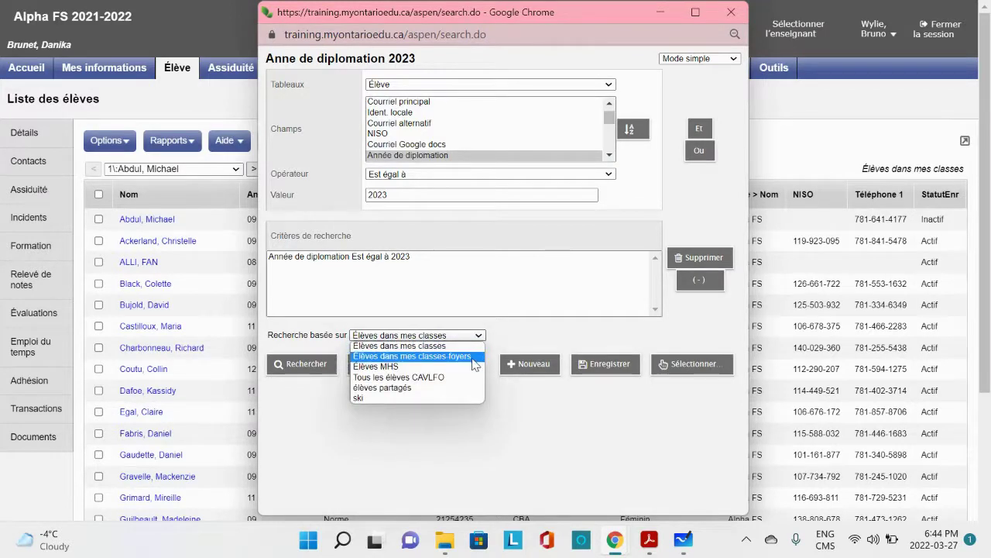
left_click(472, 358)
left_click(464, 338)
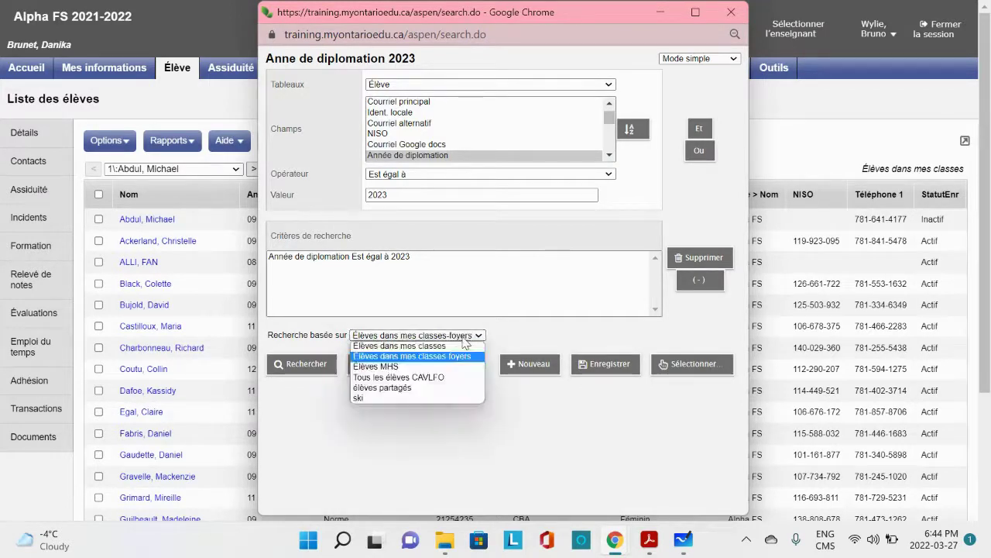
left_click(460, 345)
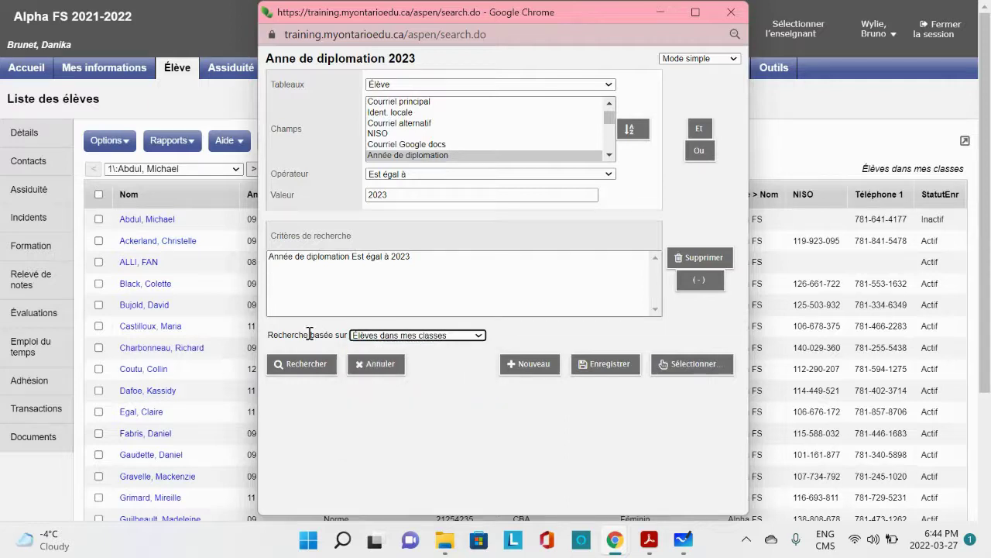
left_click(302, 364)
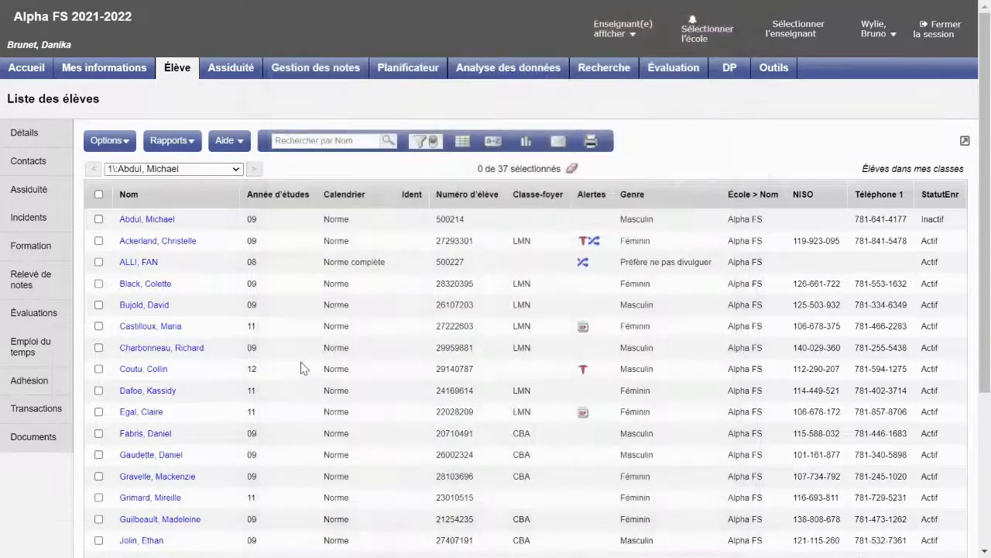